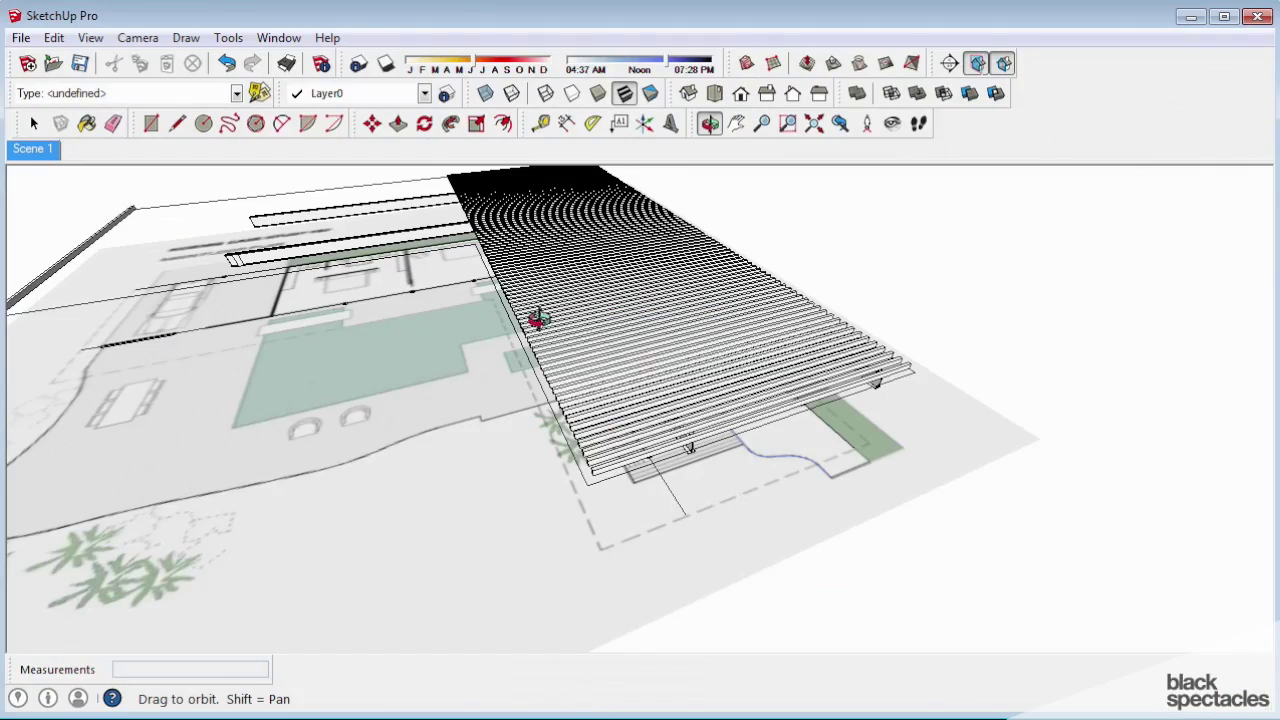
Start a 3D model export of 03-STRUCTURE-OUTLINE as a 3DS file and open its export options
click(20, 37)
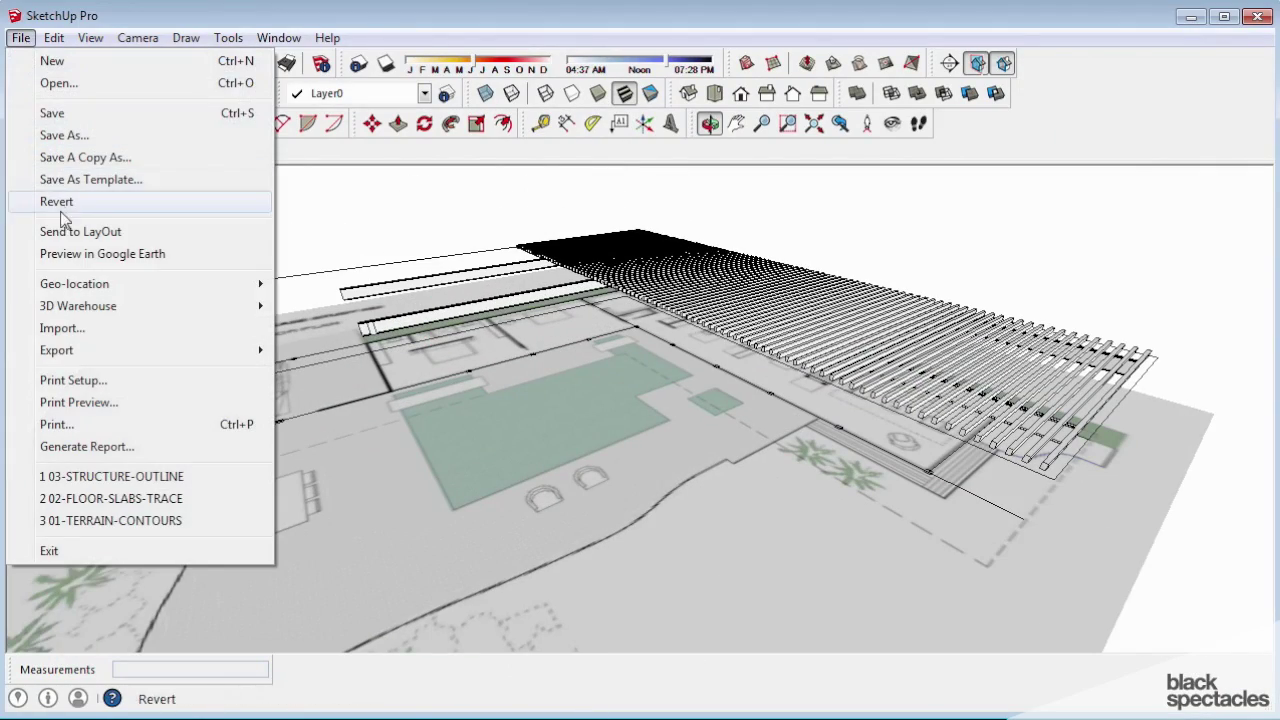
mouse_move(80, 354)
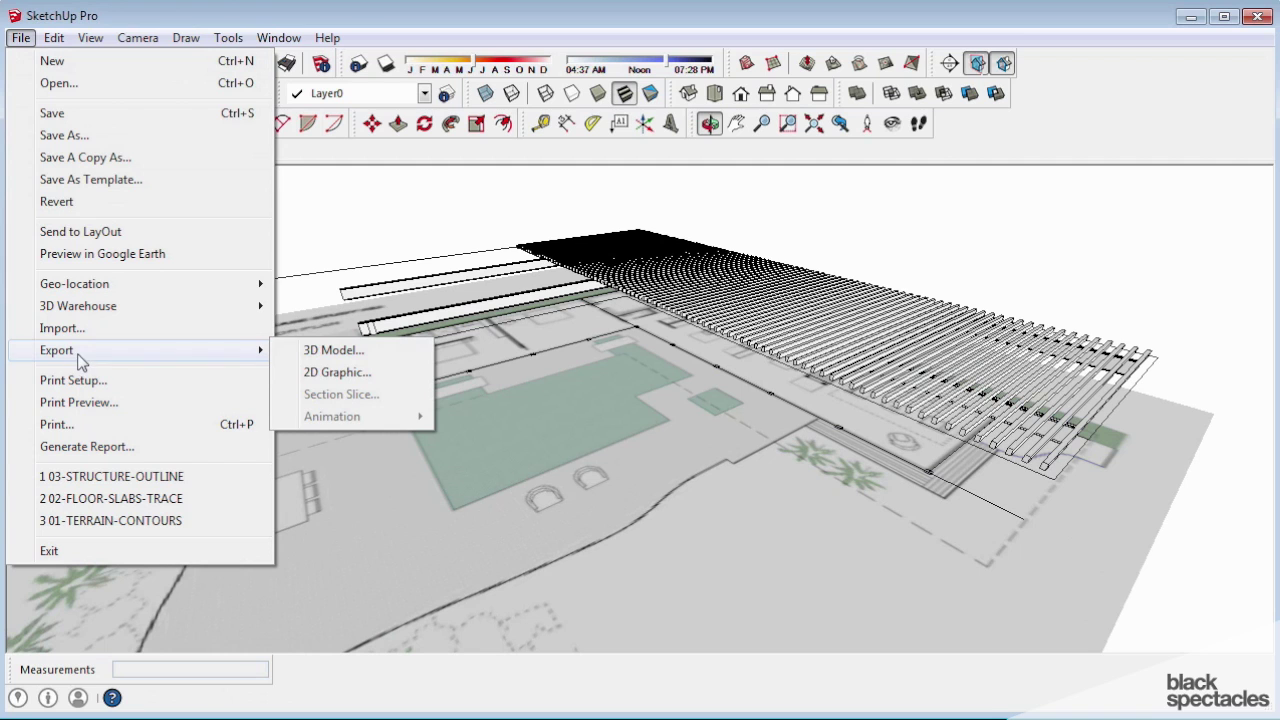
click(347, 352)
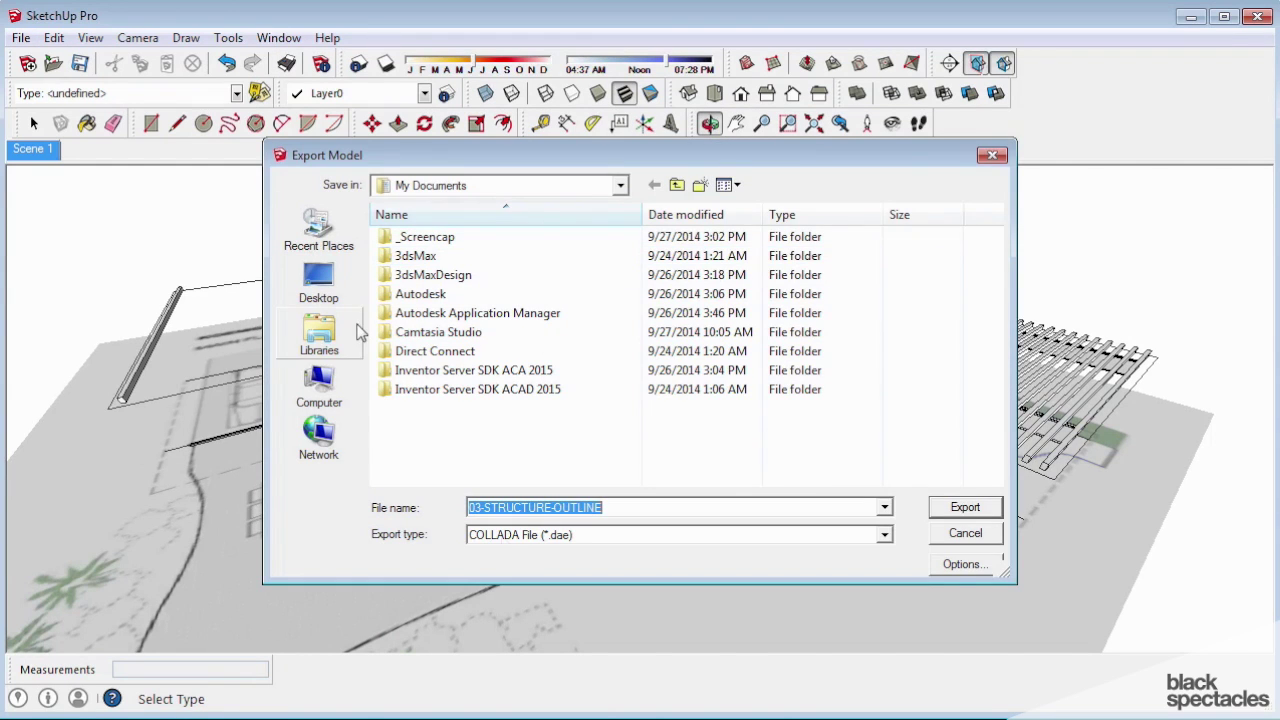
click(884, 534)
click(520, 556)
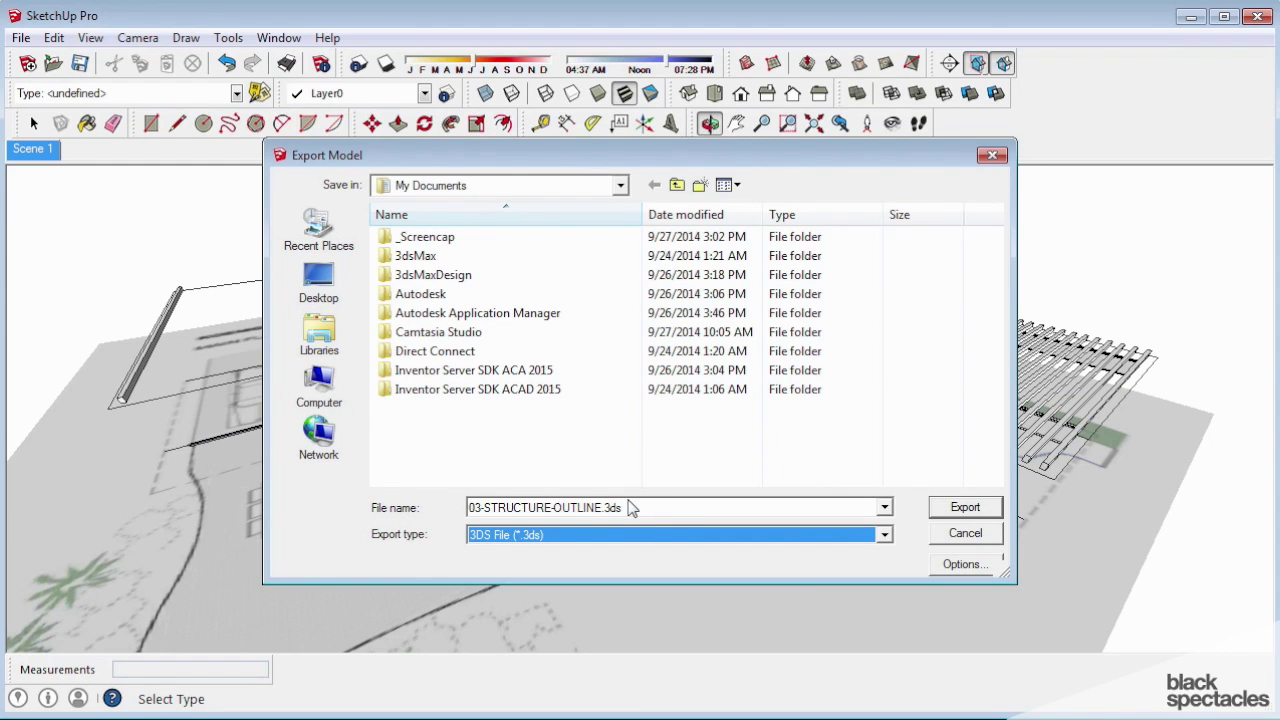
click(965, 564)
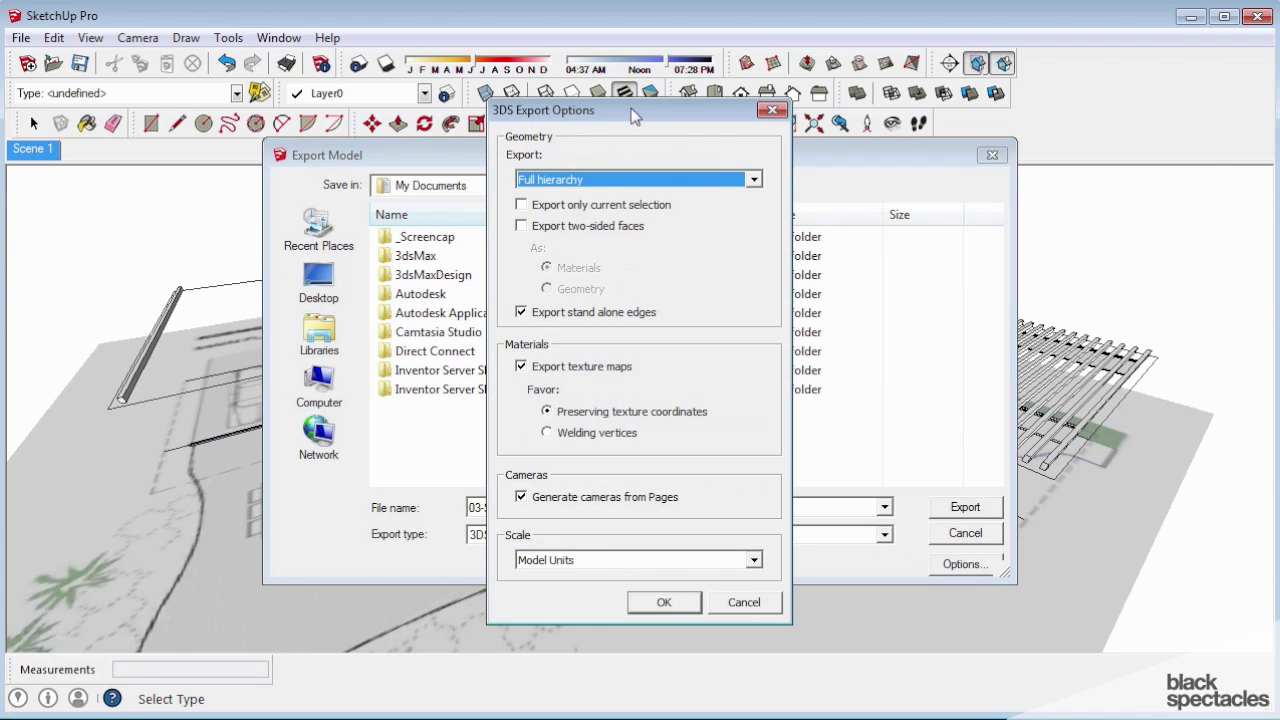
Review the 3DS geometry export modes and set the geometry to export By layer
drag(637, 115, 719, 123)
click(770, 171)
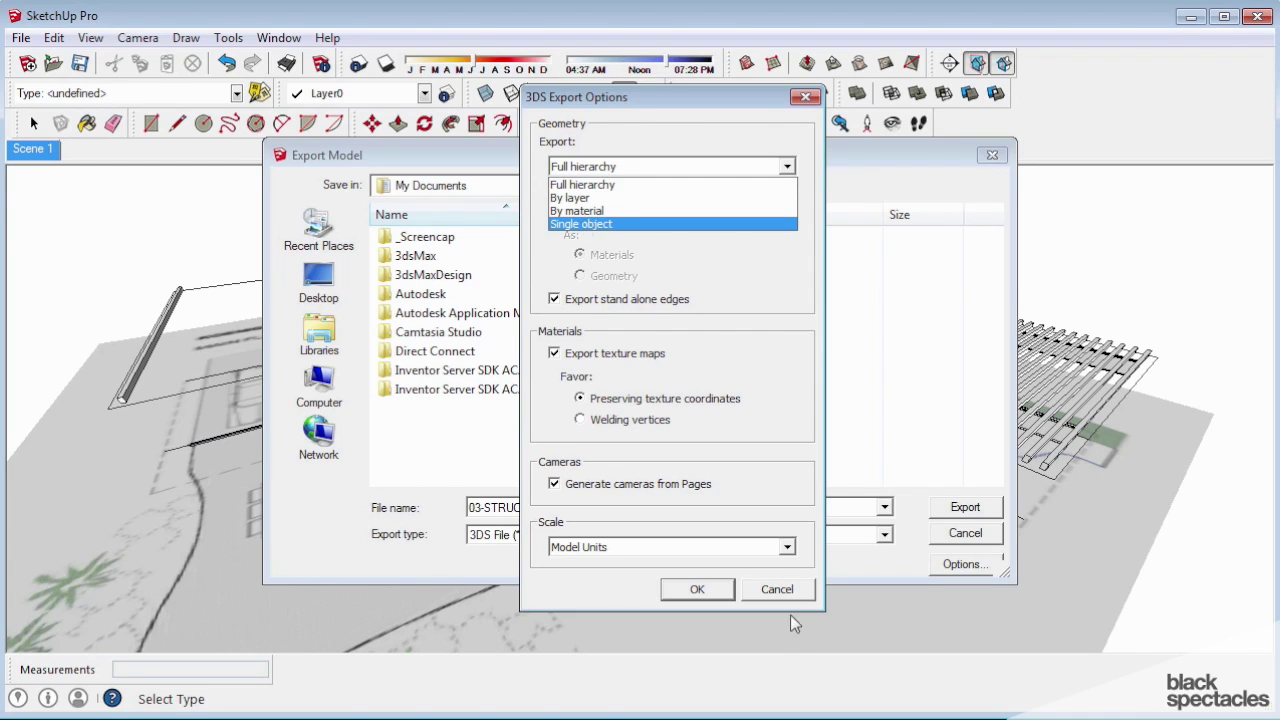
key(Escape)
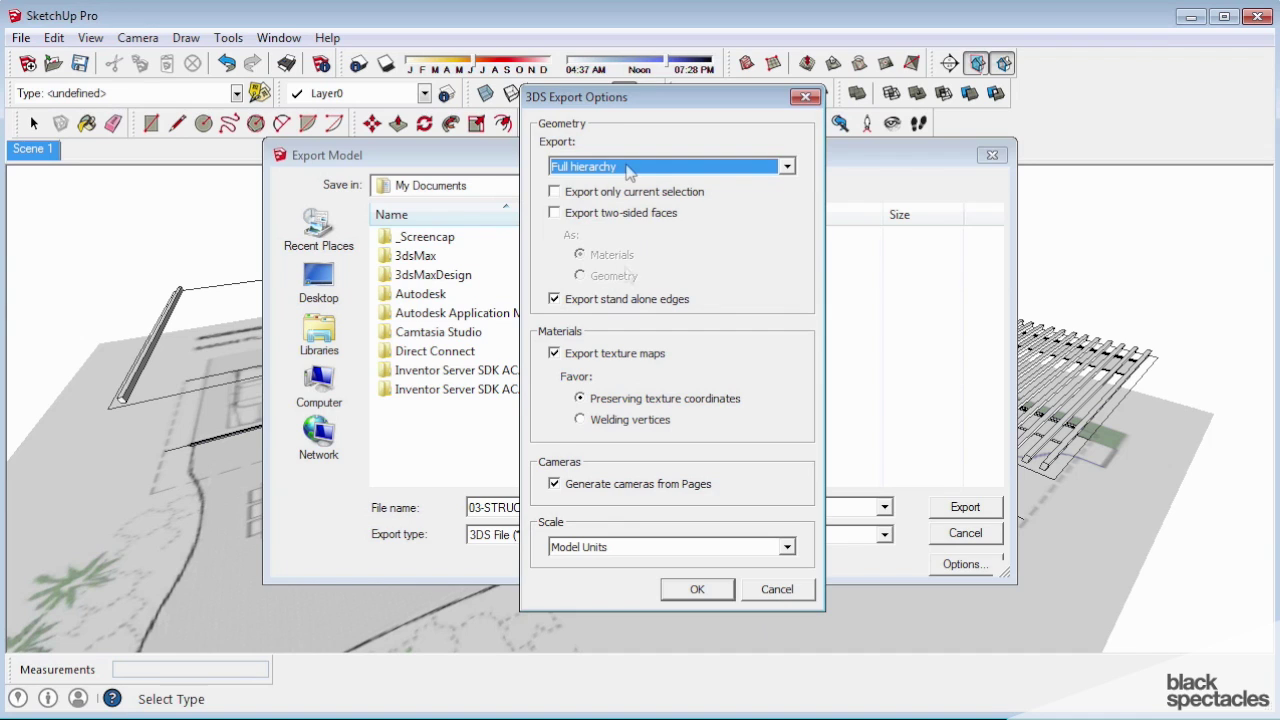
click(631, 168)
click(622, 199)
click(688, 198)
click(611, 201)
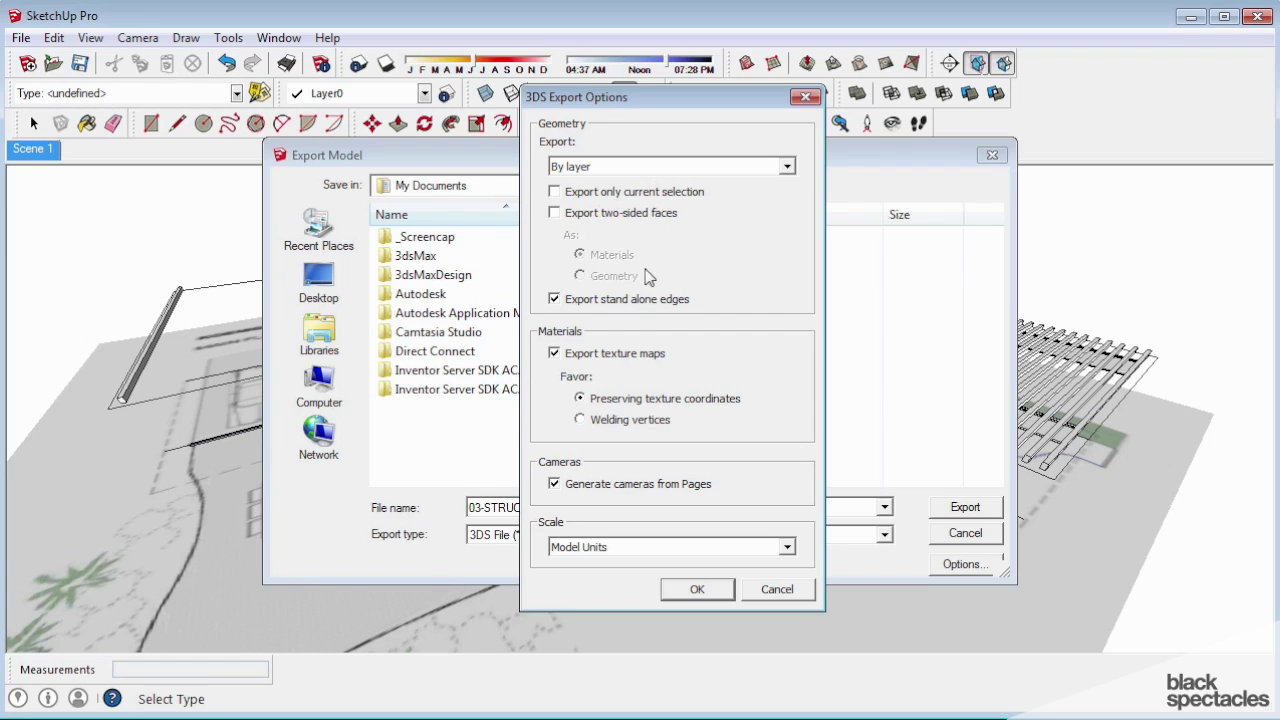
Turn off exporting stand alone edges, and try Welding vertices before switching back to Preserving texture coordinates
click(626, 302)
click(630, 301)
click(630, 300)
click(620, 420)
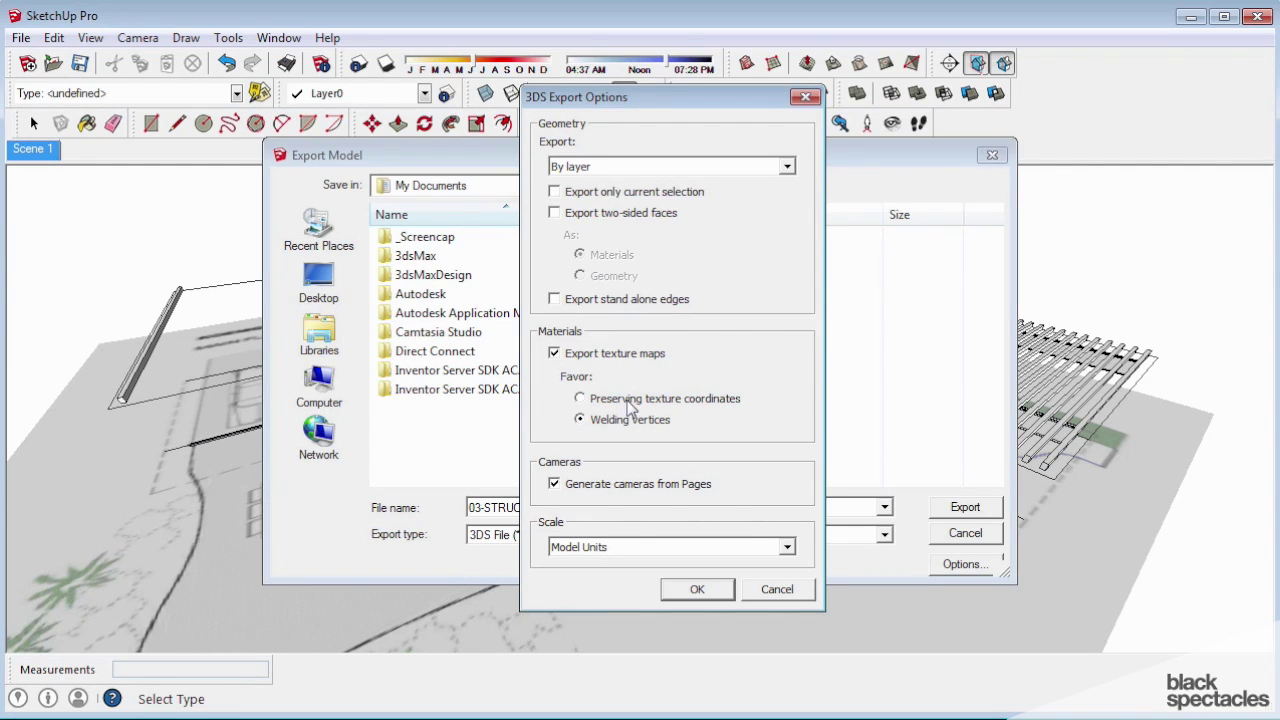
click(733, 400)
Try Inches as the 3DS export scale, and cancel both the options and the model export
click(670, 490)
click(655, 548)
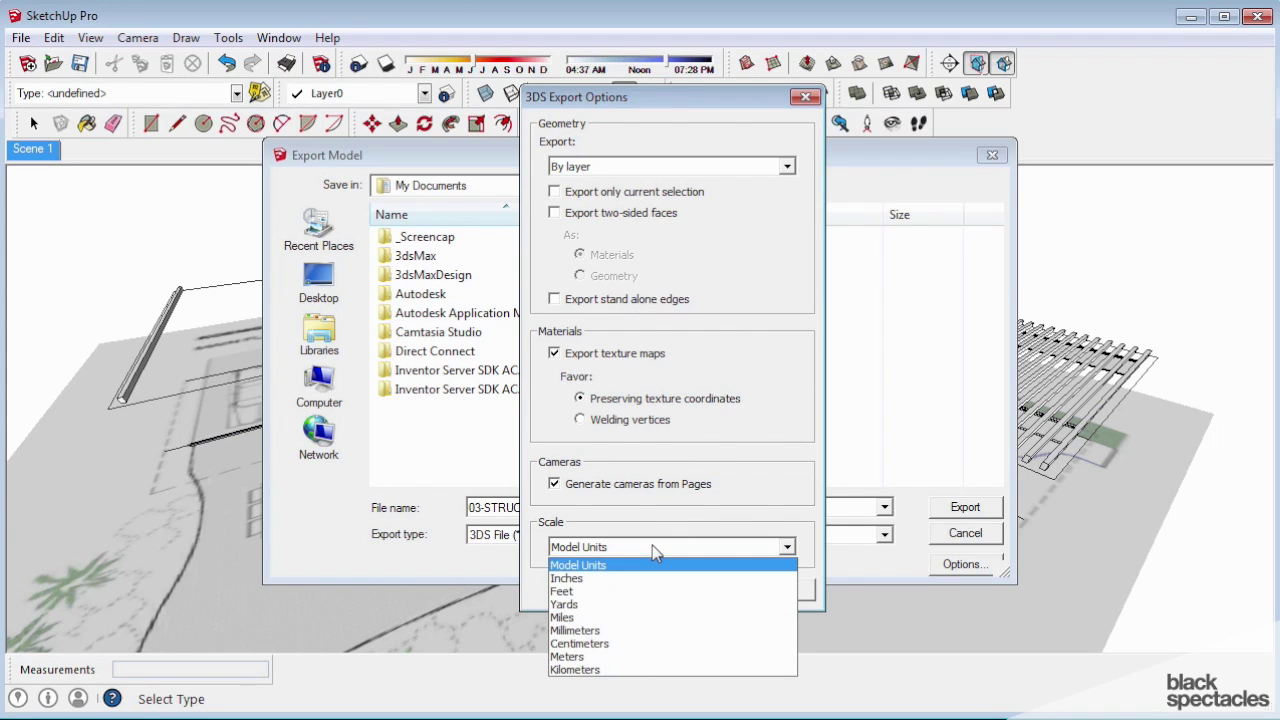
click(640, 578)
click(776, 589)
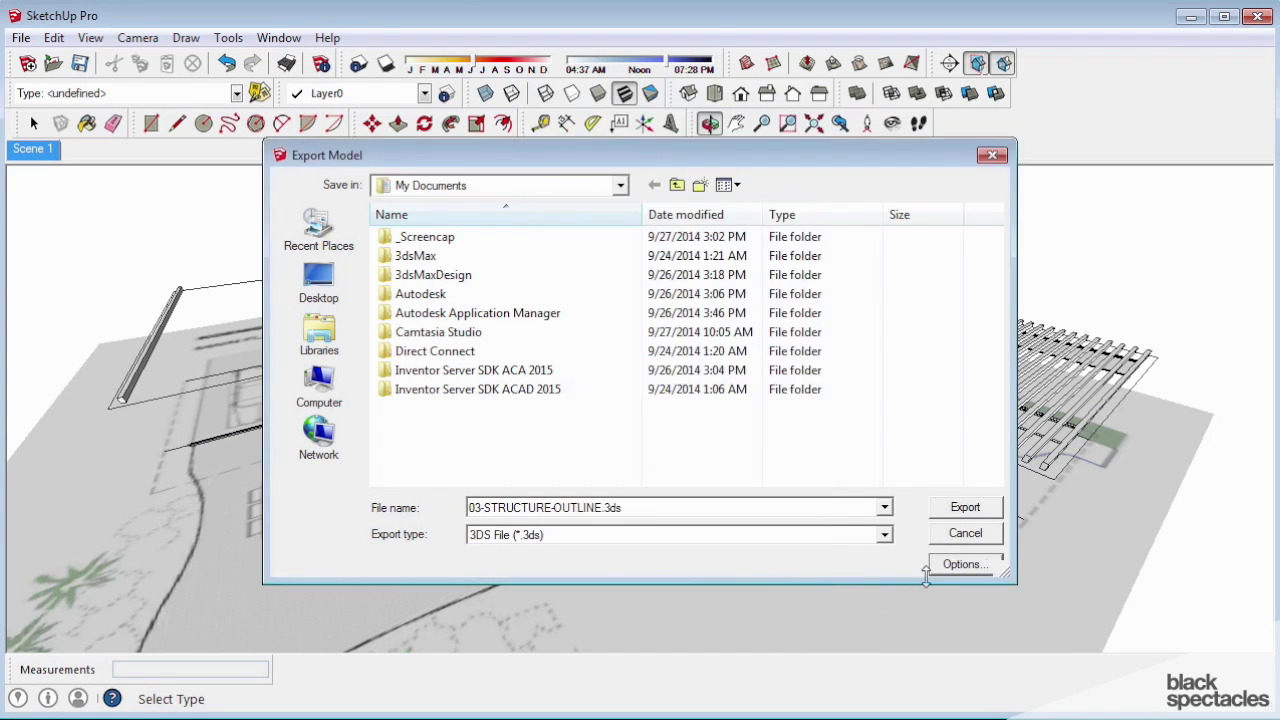
click(965, 533)
Create a new model without saving the changes to 03-STRUCTURE-OUTLINE, and delete the default figure
drag(682, 381, 410, 390)
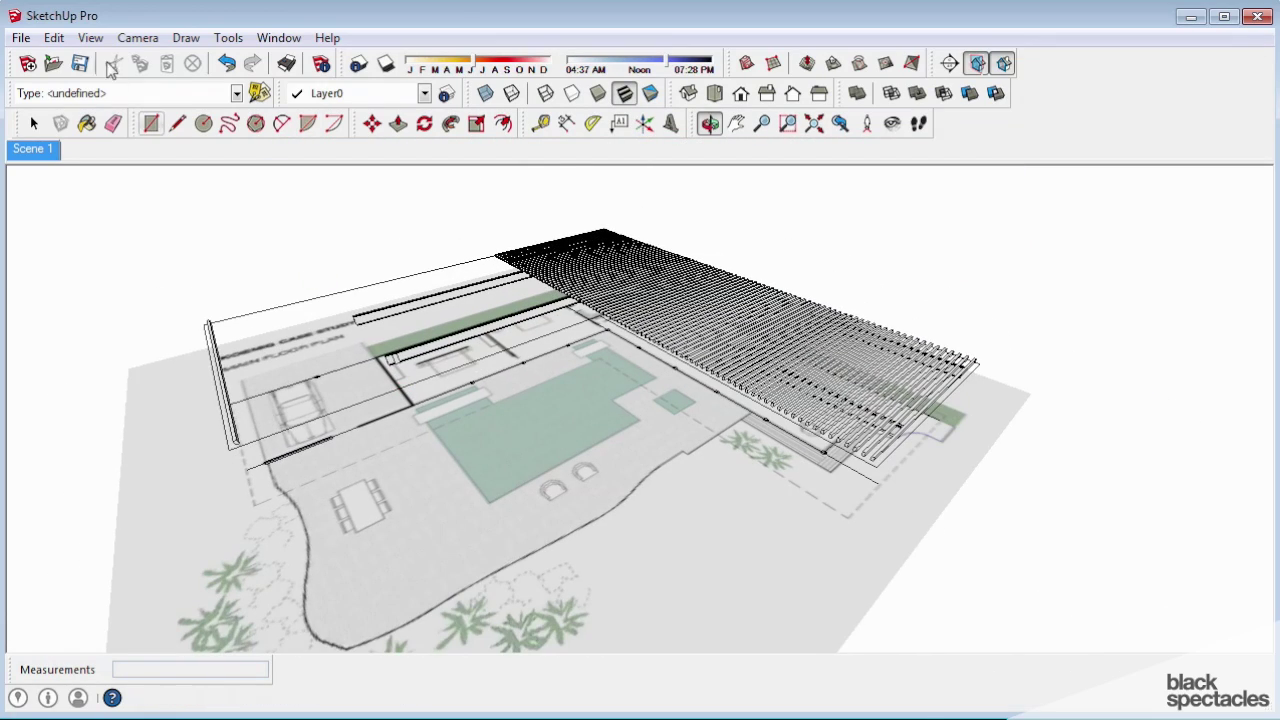
click(20, 37)
click(52, 61)
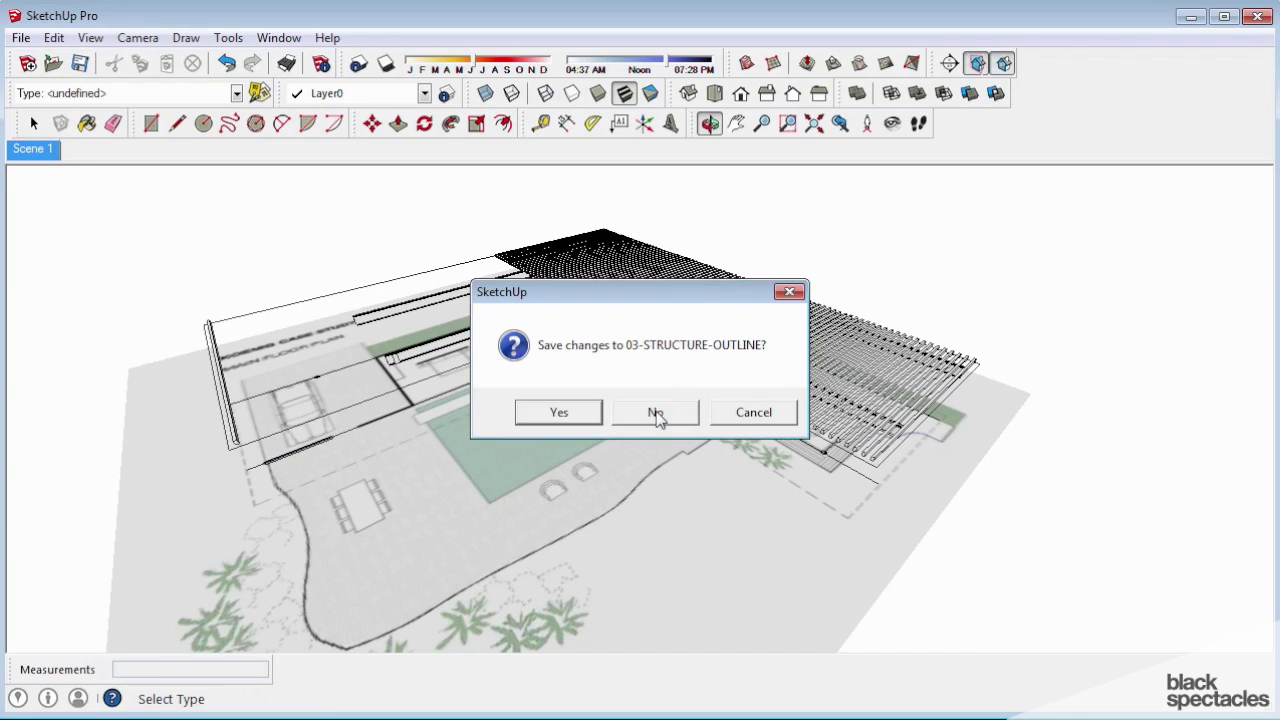
click(655, 412)
click(486, 368)
key(Delete)
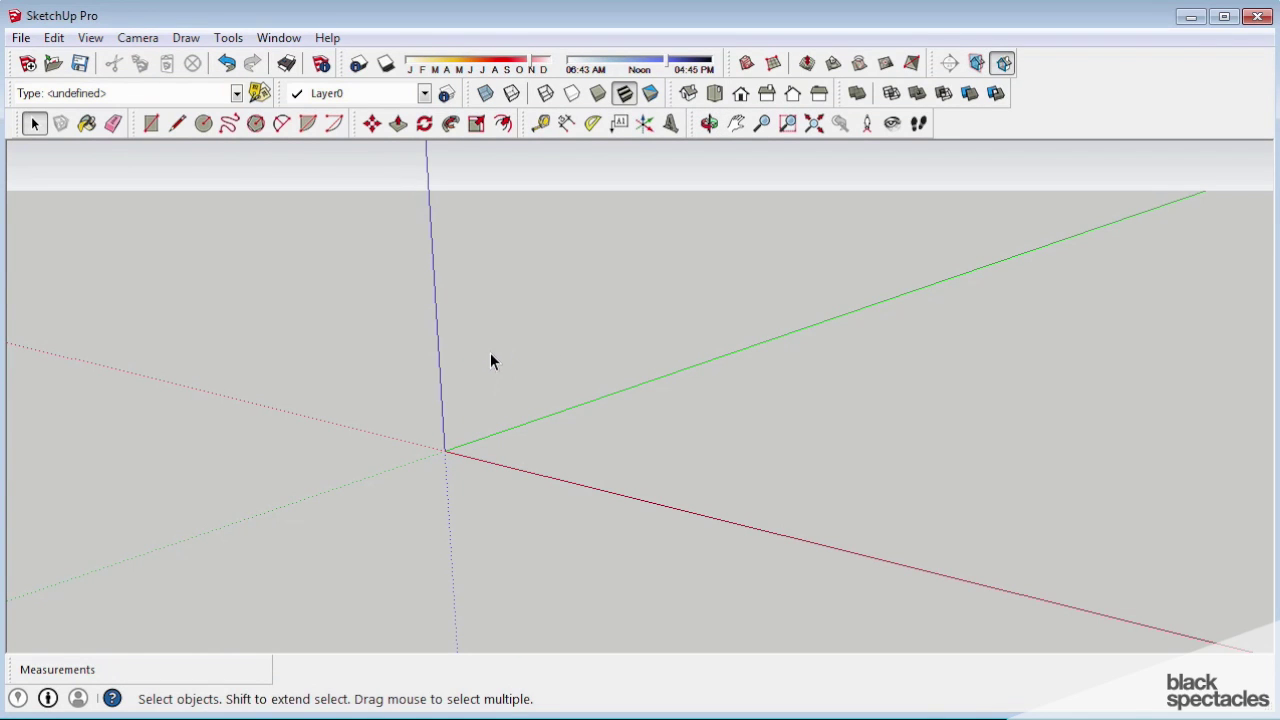
Draw a ground rectangle of about 10' 2" by 5' 7" near the origin and push/pull it up into a box
scroll(431, 320, up, 2)
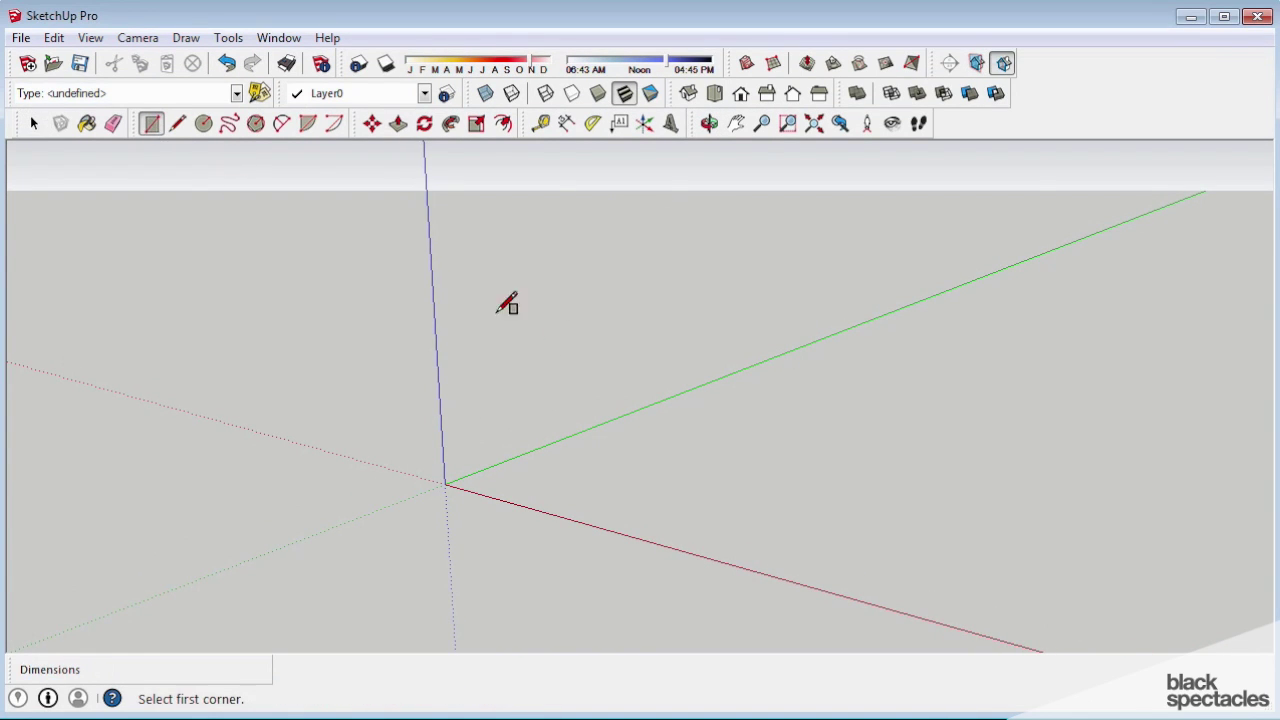
click(604, 468)
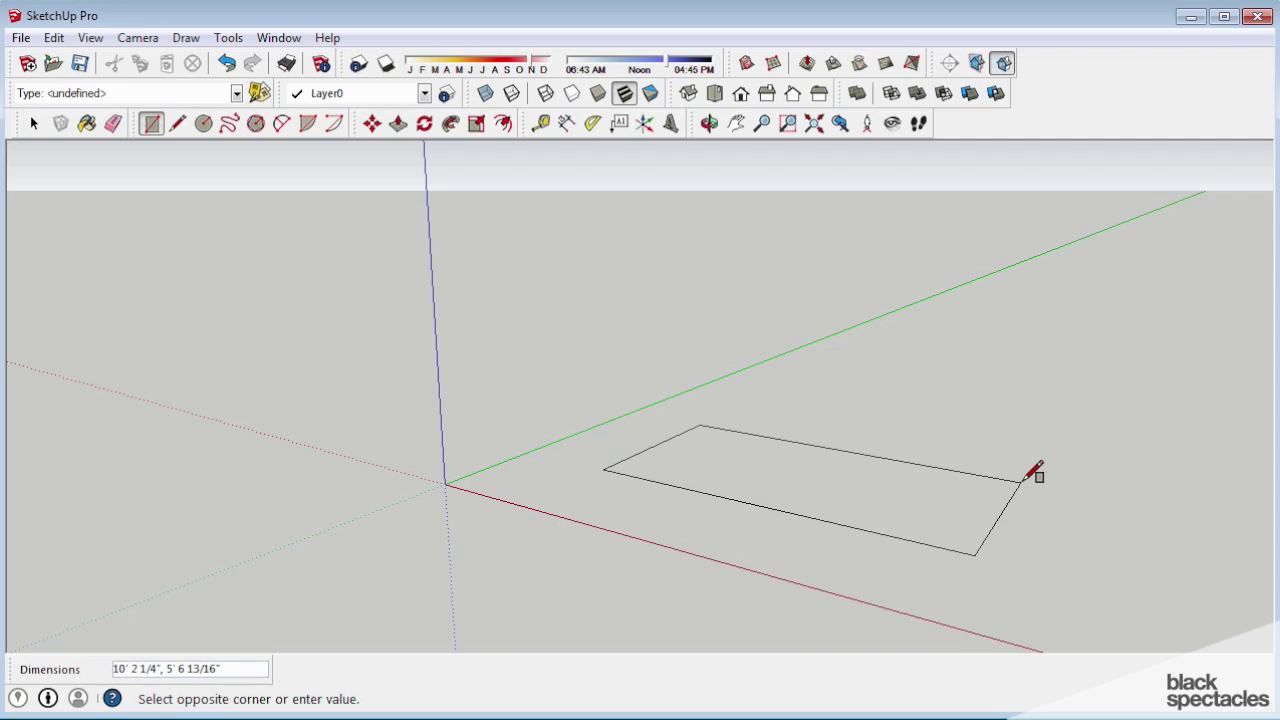
click(1021, 480)
click(398, 123)
drag(757, 443, 750, 385)
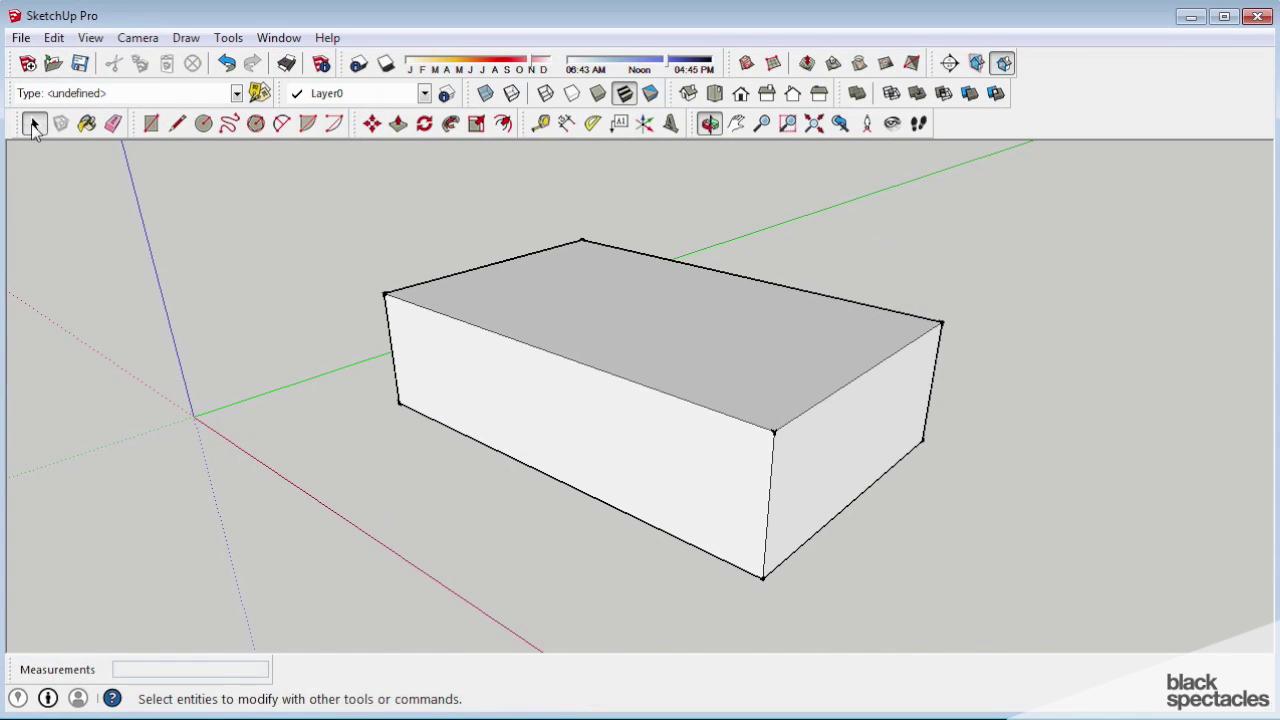
click(33, 123)
Paint the box's top face red with Color_A06 from the Colors material collection
click(280, 37)
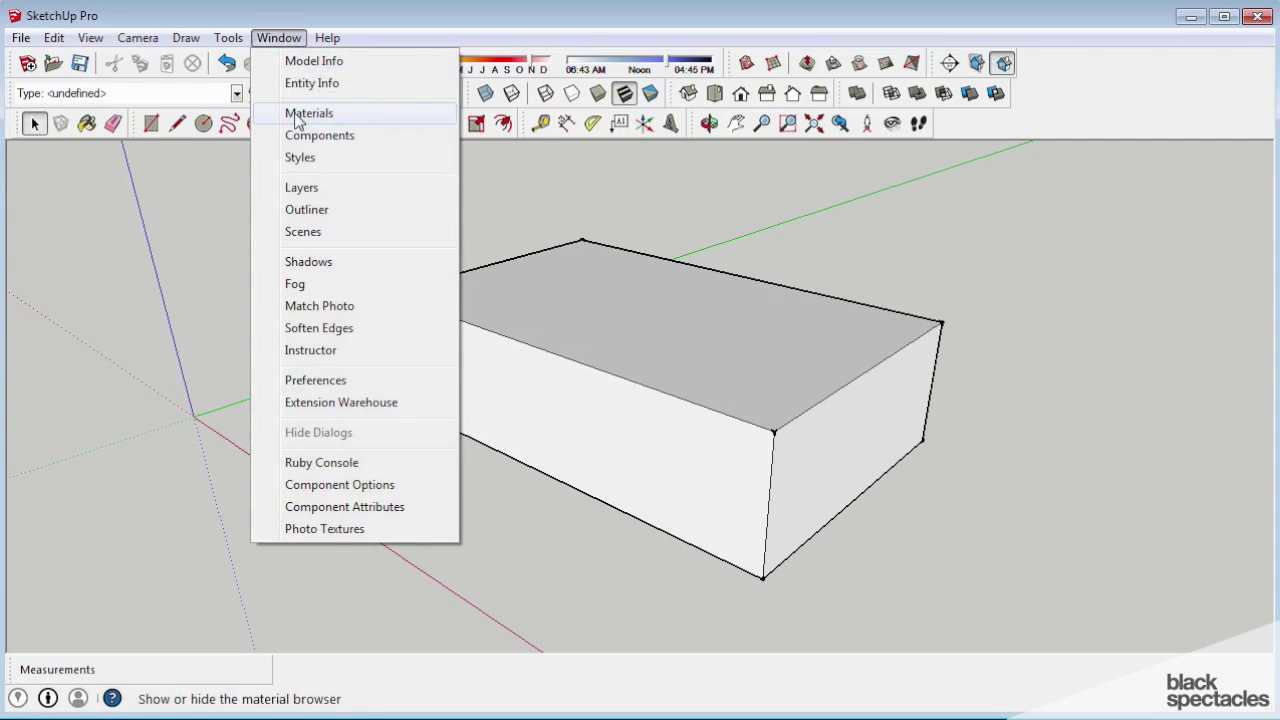
click(297, 114)
click(128, 297)
click(152, 388)
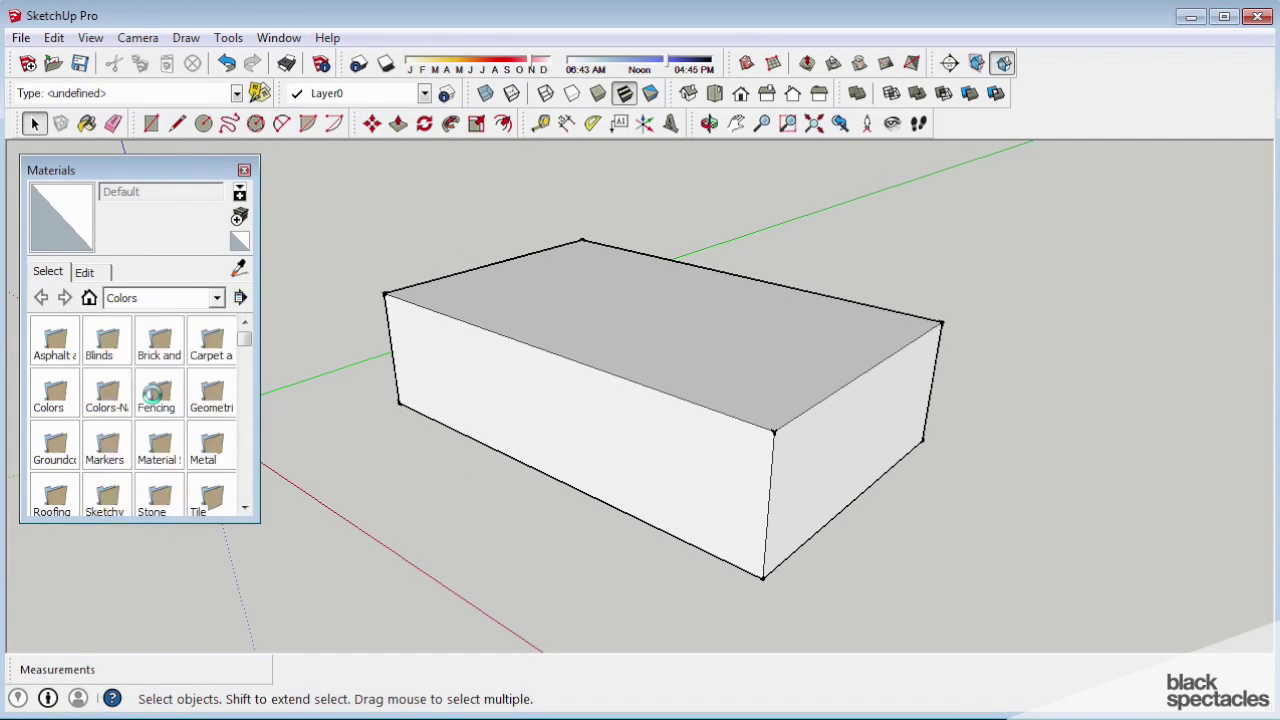
click(210, 485)
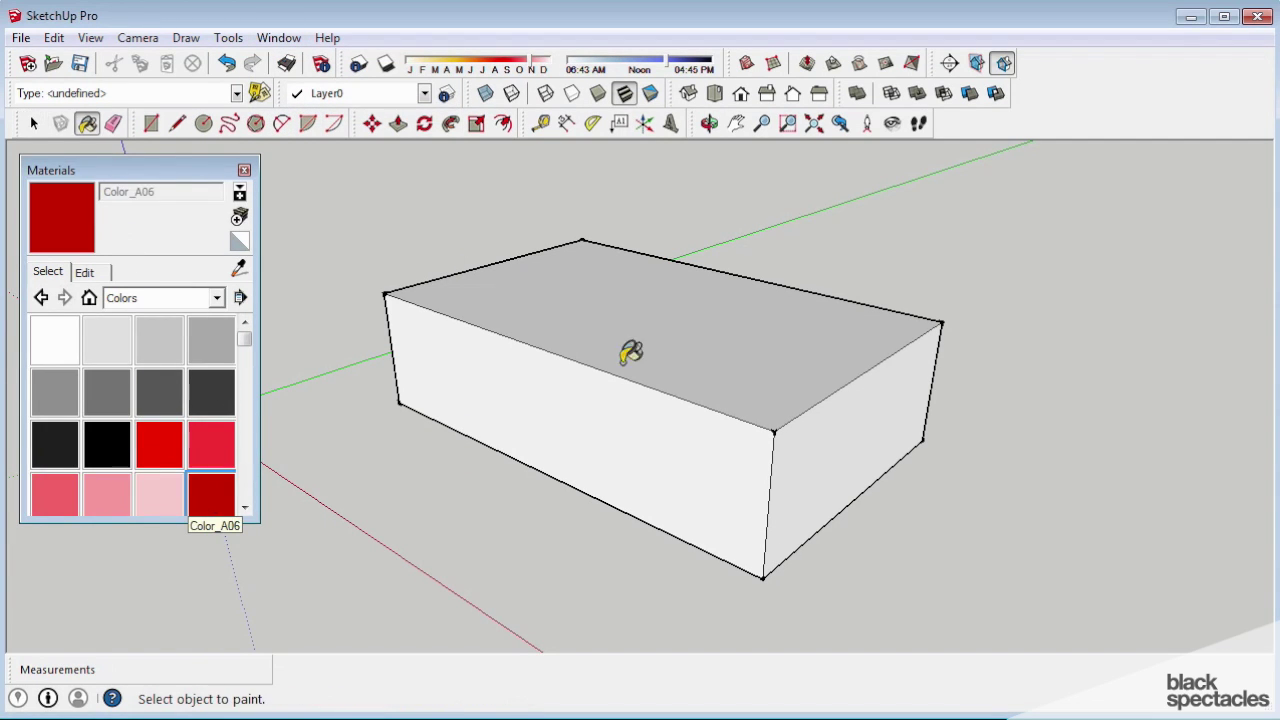
click(620, 322)
Paint the box's long front face yellow with Color_D01 and its short end face green with Color_F01
scroll(508, 300, down, 1)
drag(245, 335, 246, 405)
click(107, 450)
click(617, 411)
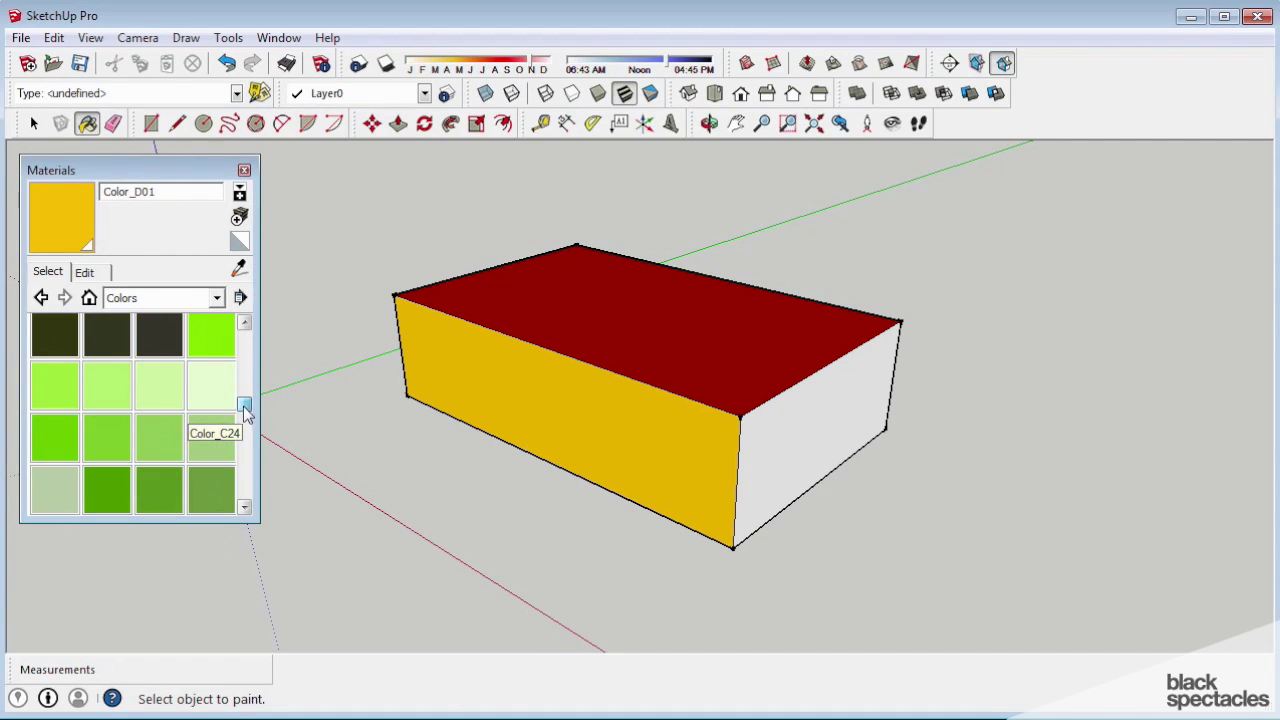
click(212, 337)
click(805, 443)
Collapse the Materials window to its title bar to free up the modeling area
click(709, 123)
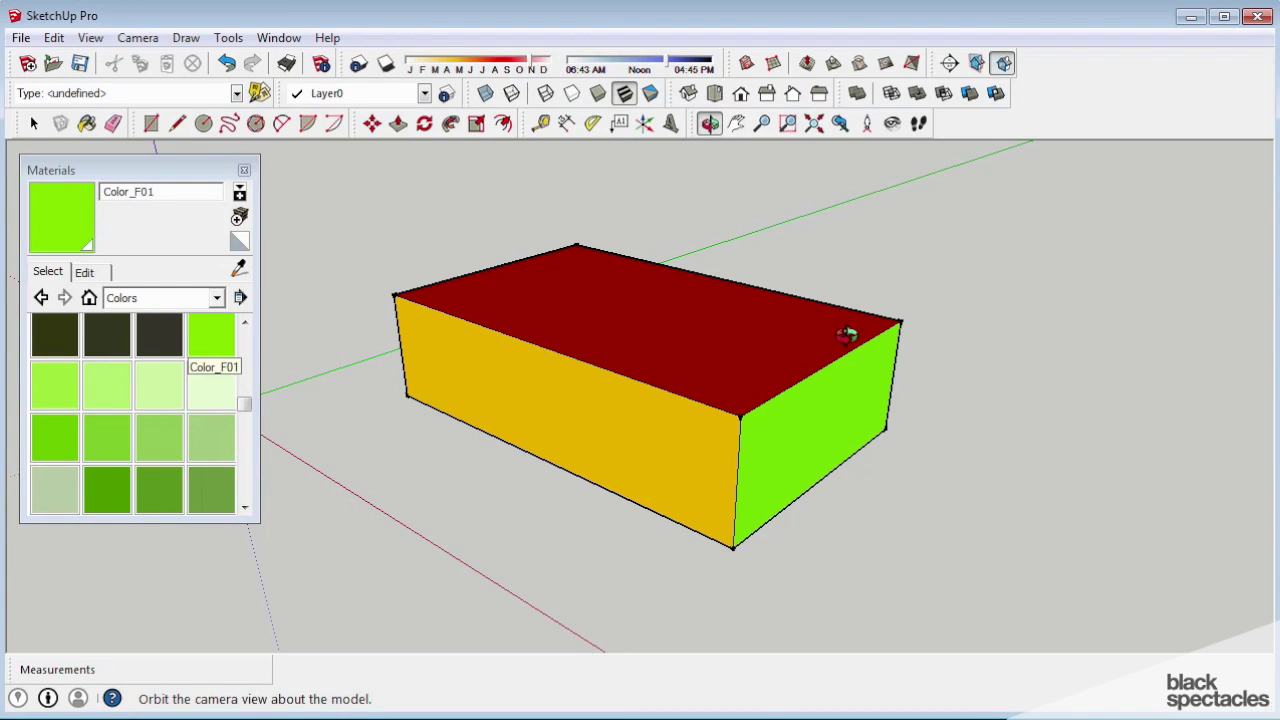
mouse_move(846, 334)
mouse_down()
mouse_move(590, 348)
mouse_move(903, 429)
mouse_move(743, 357)
mouse_move(931, 346)
mouse_move(751, 370)
mouse_up()
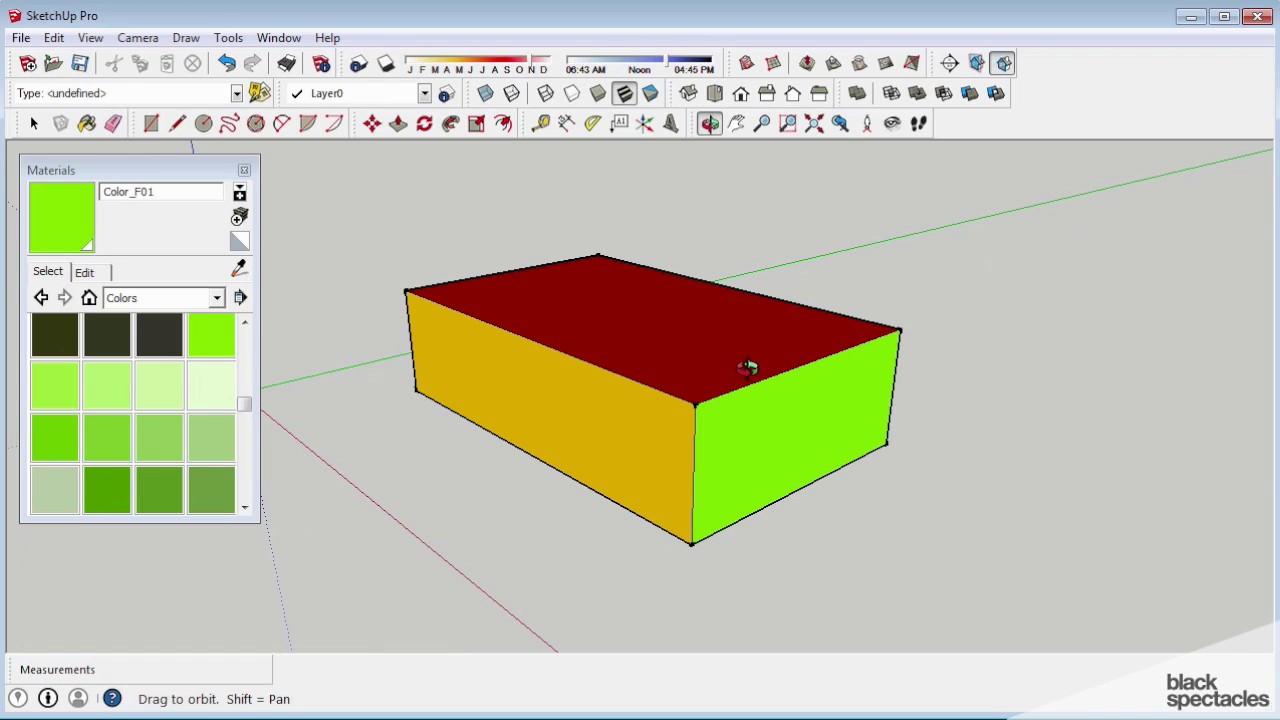
key(space)
click(192, 172)
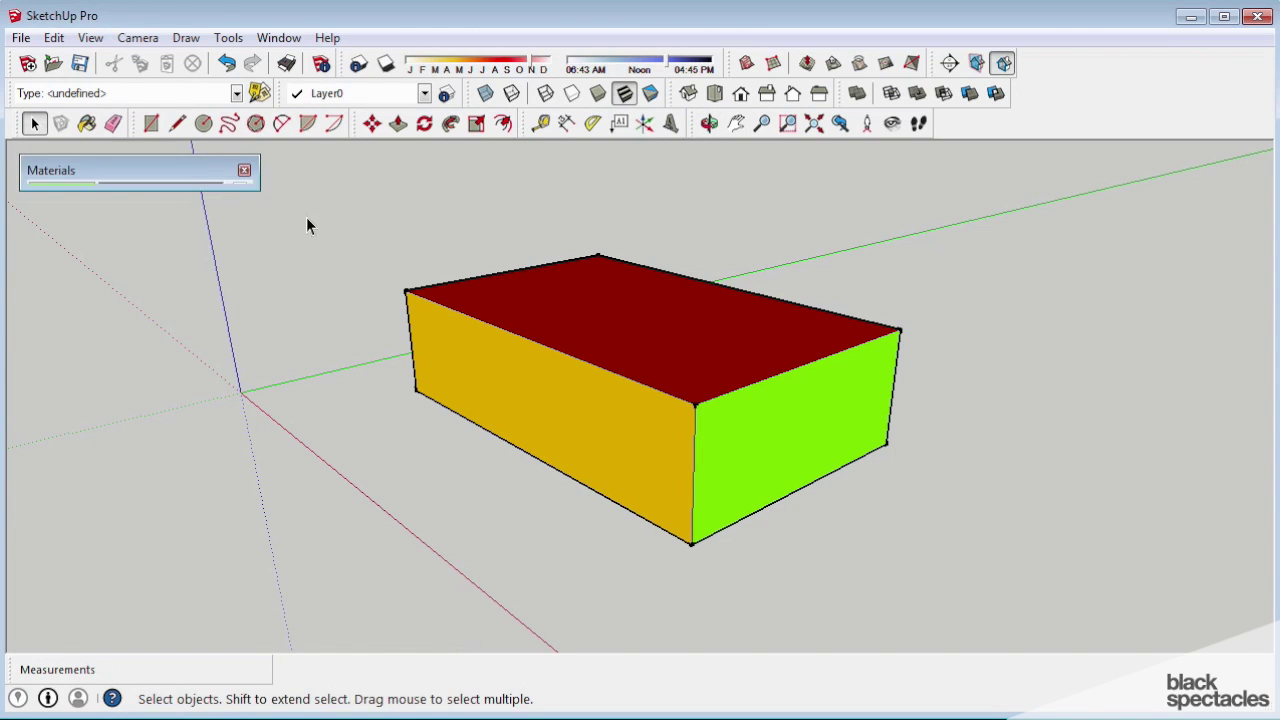
scroll(820, 429, down, 2)
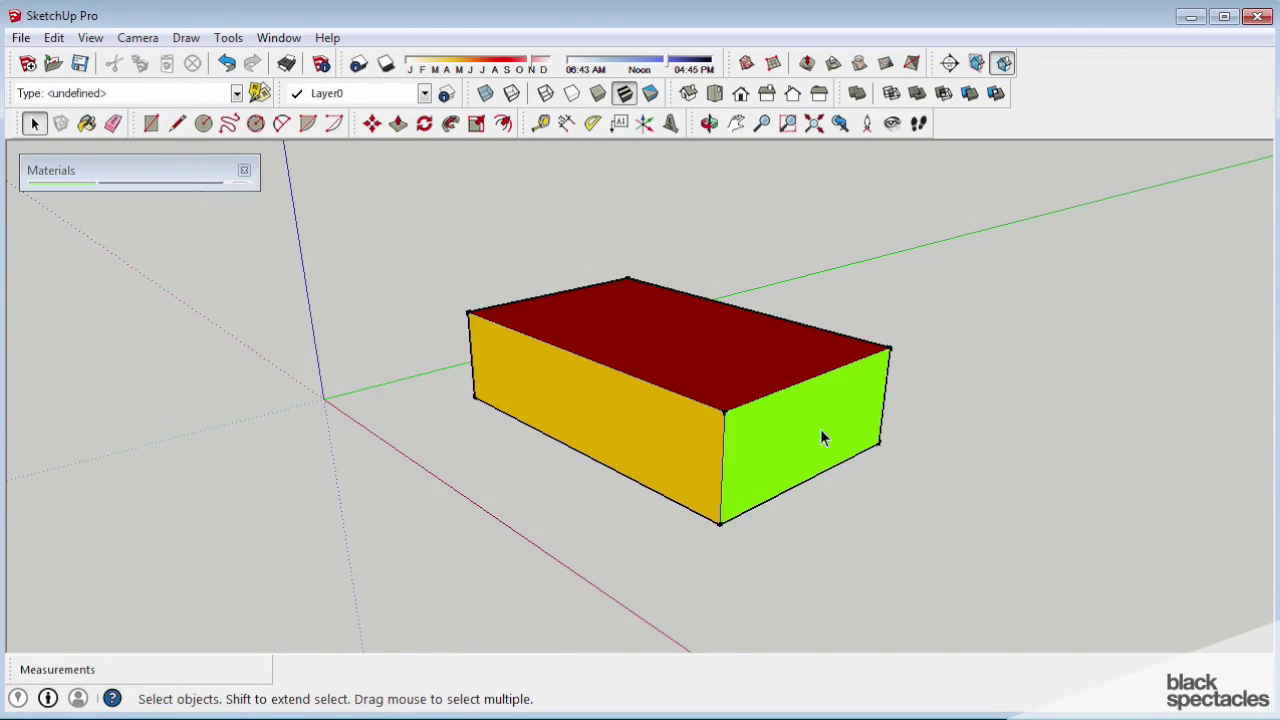
Draw a circle with a radius of about 2' on the ground beside the box and push/pull it into a cylinder
click(203, 123)
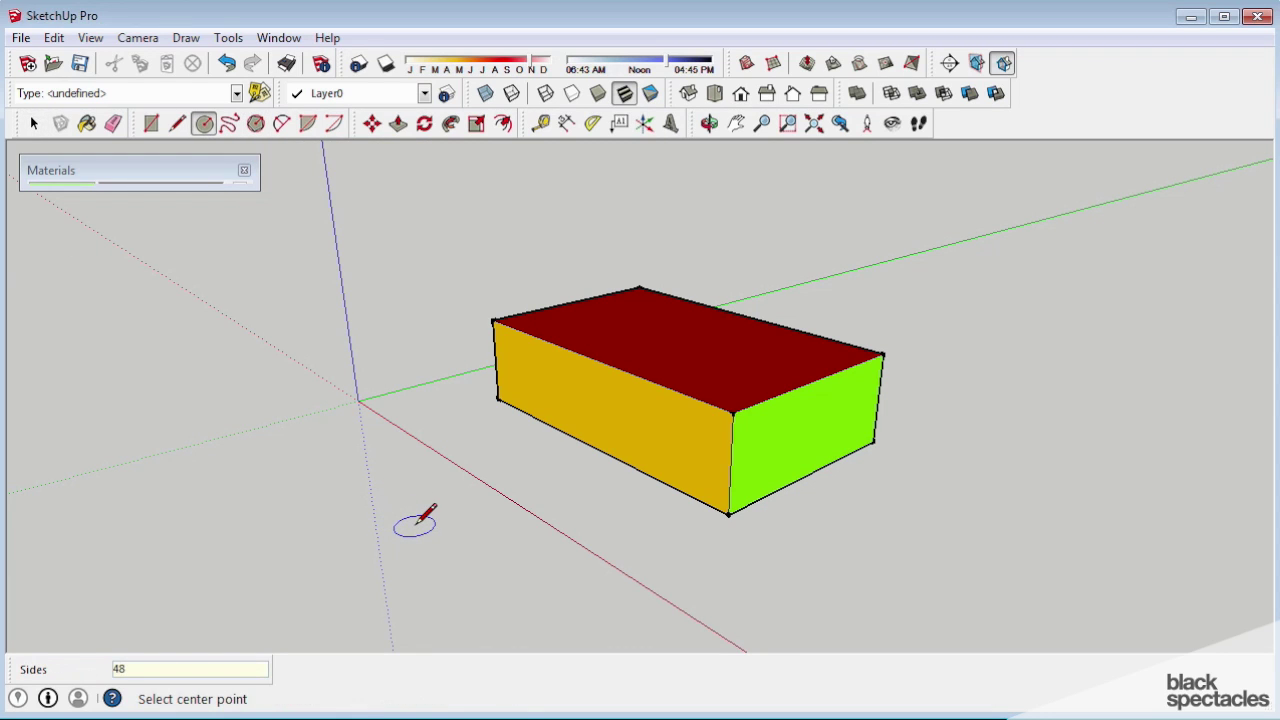
click(380, 528)
click(470, 512)
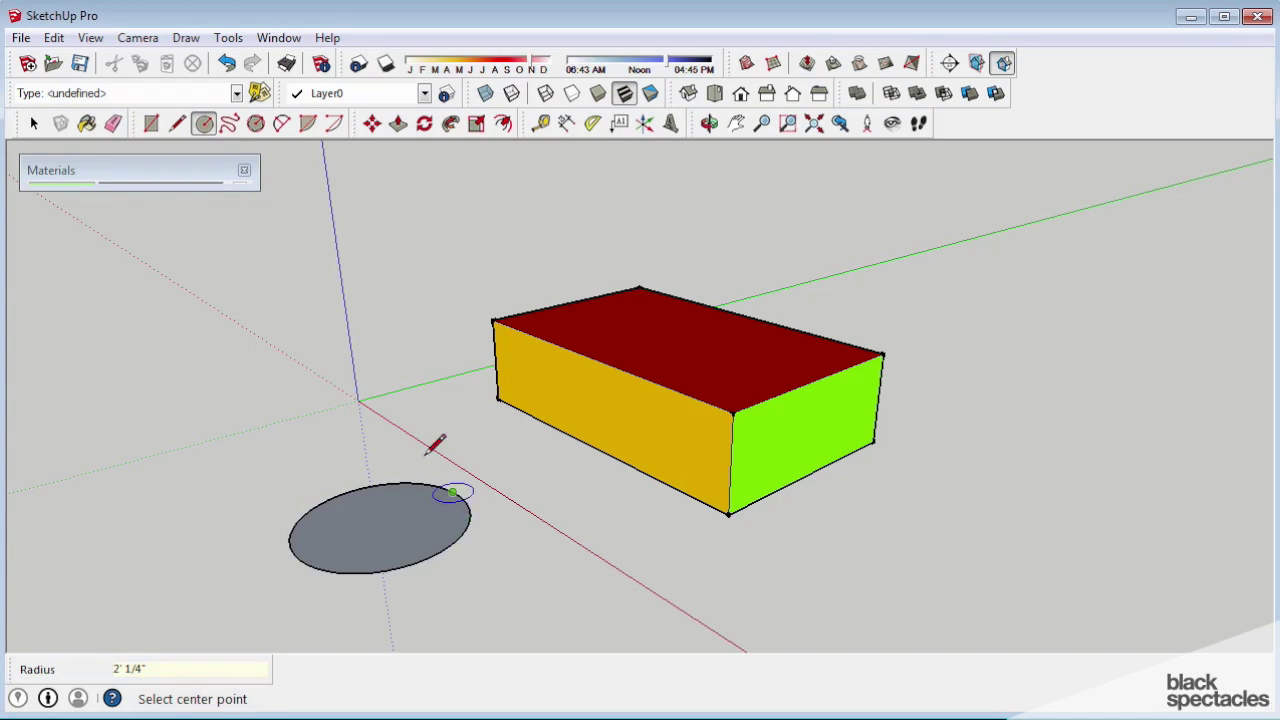
click(399, 124)
click(423, 498)
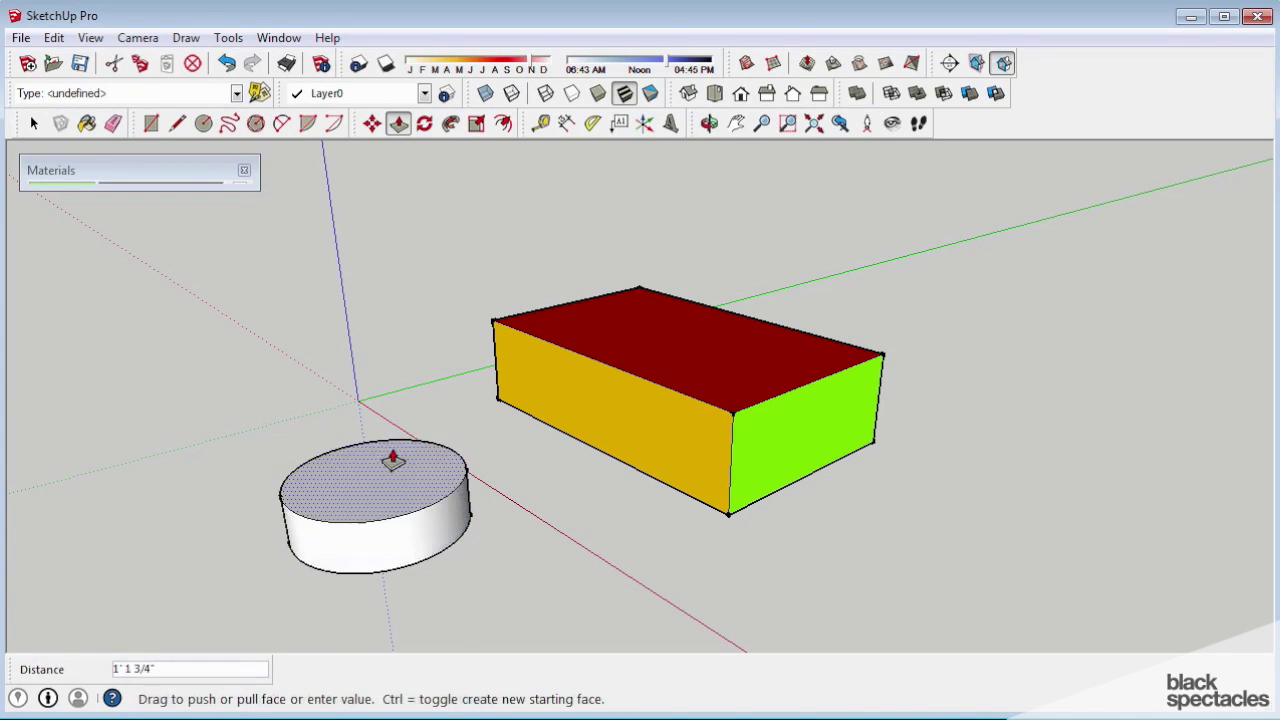
click(388, 445)
click(33, 123)
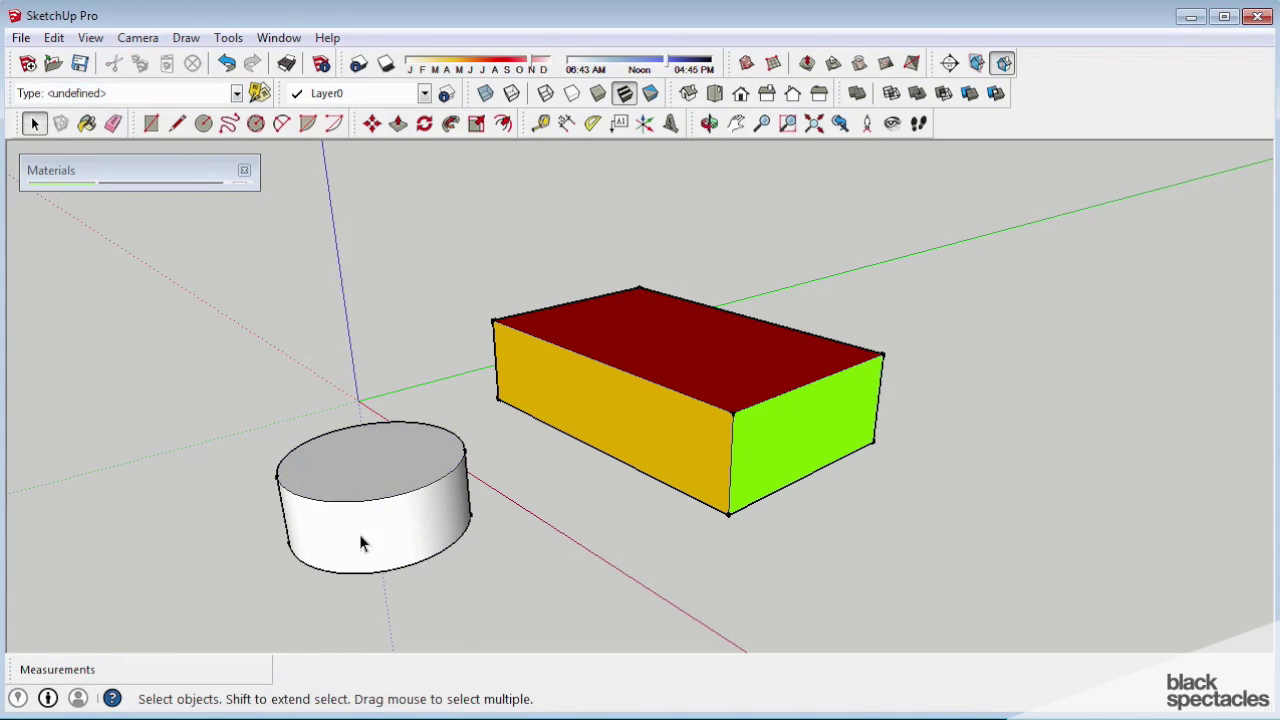
scroll(529, 504, up, 2)
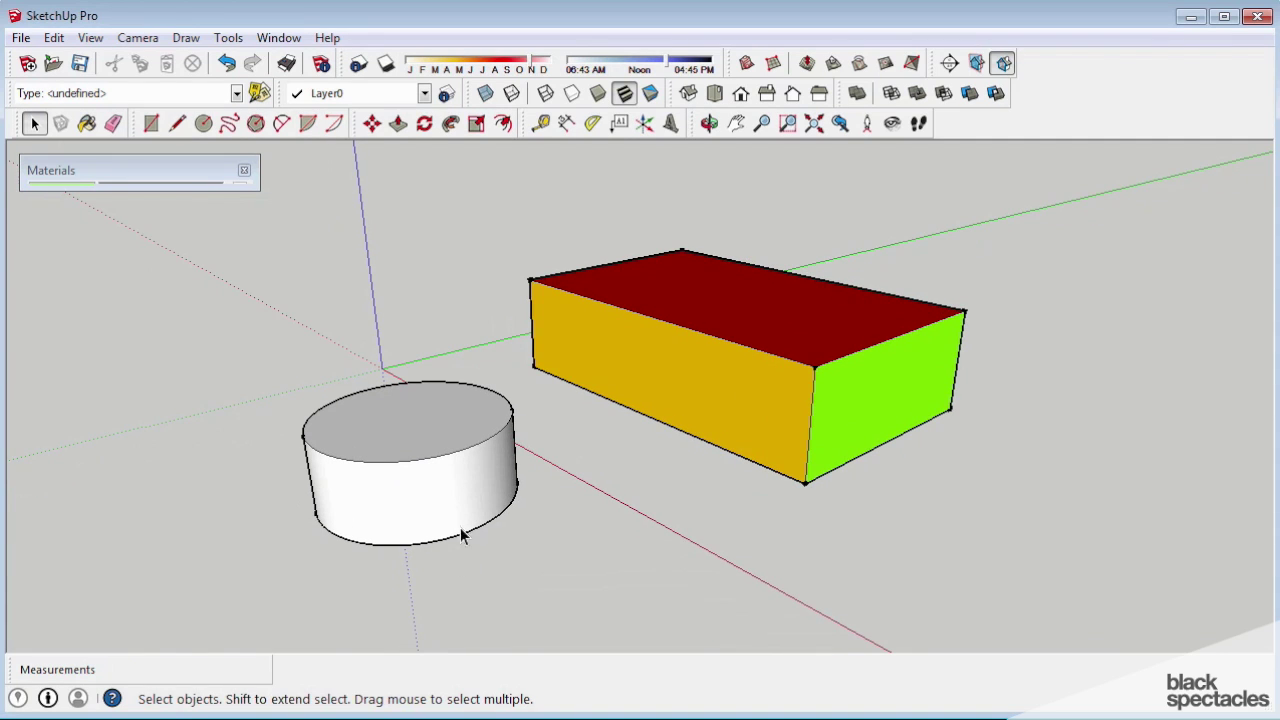
scroll(772, 492, down, 1)
Start a 3D model export and browse to the LINK folder inside 06-HOUR-GRAPHICS, under 14_09_Workshops in Dropbox
click(20, 37)
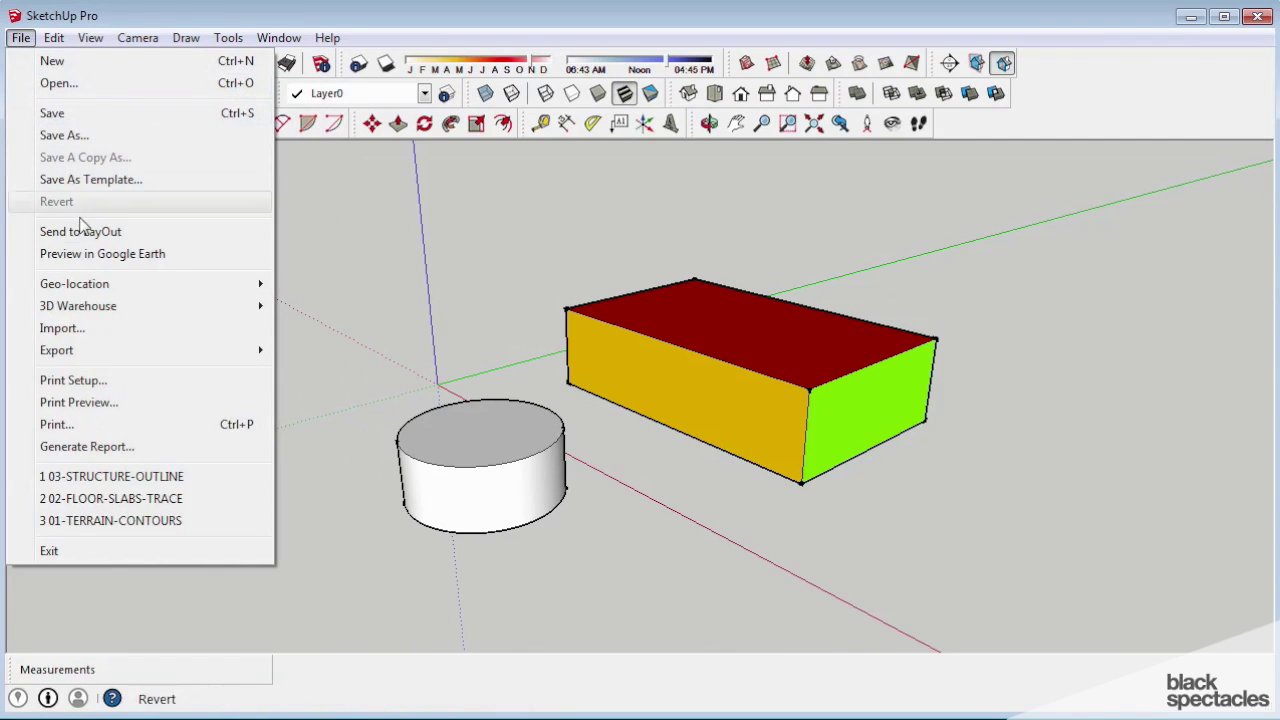
mouse_move(108, 360)
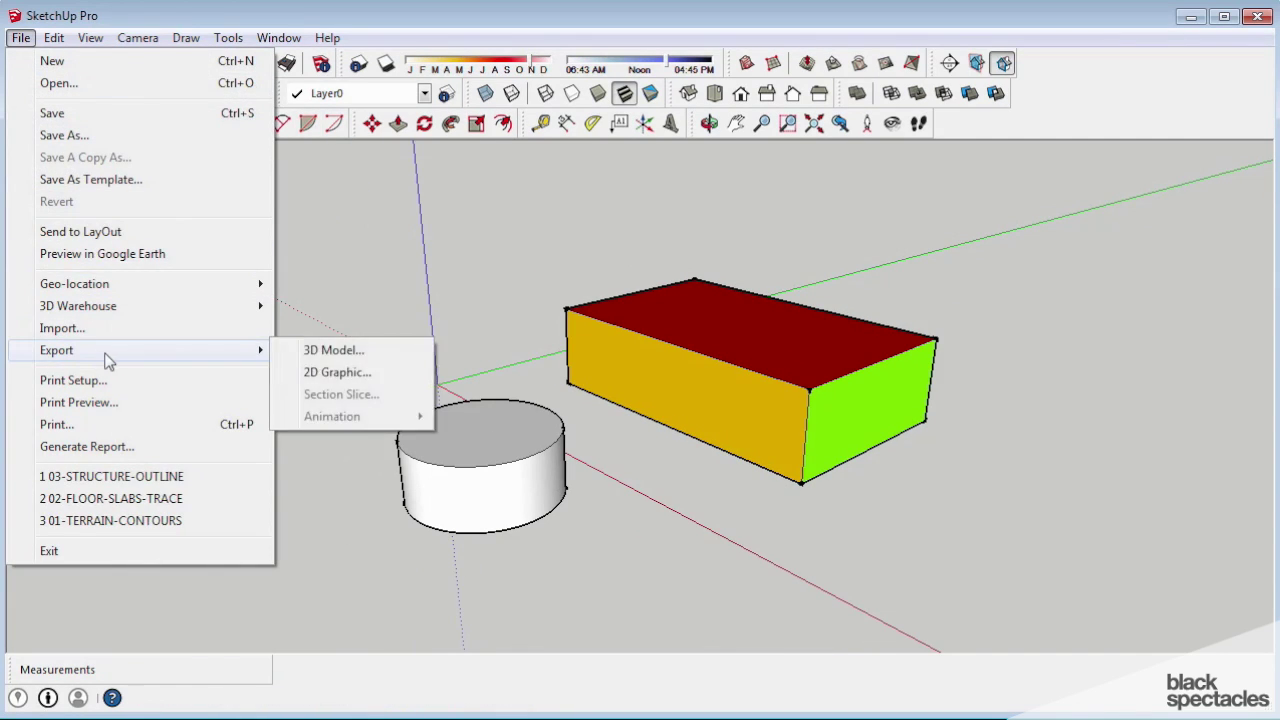
click(334, 351)
click(620, 185)
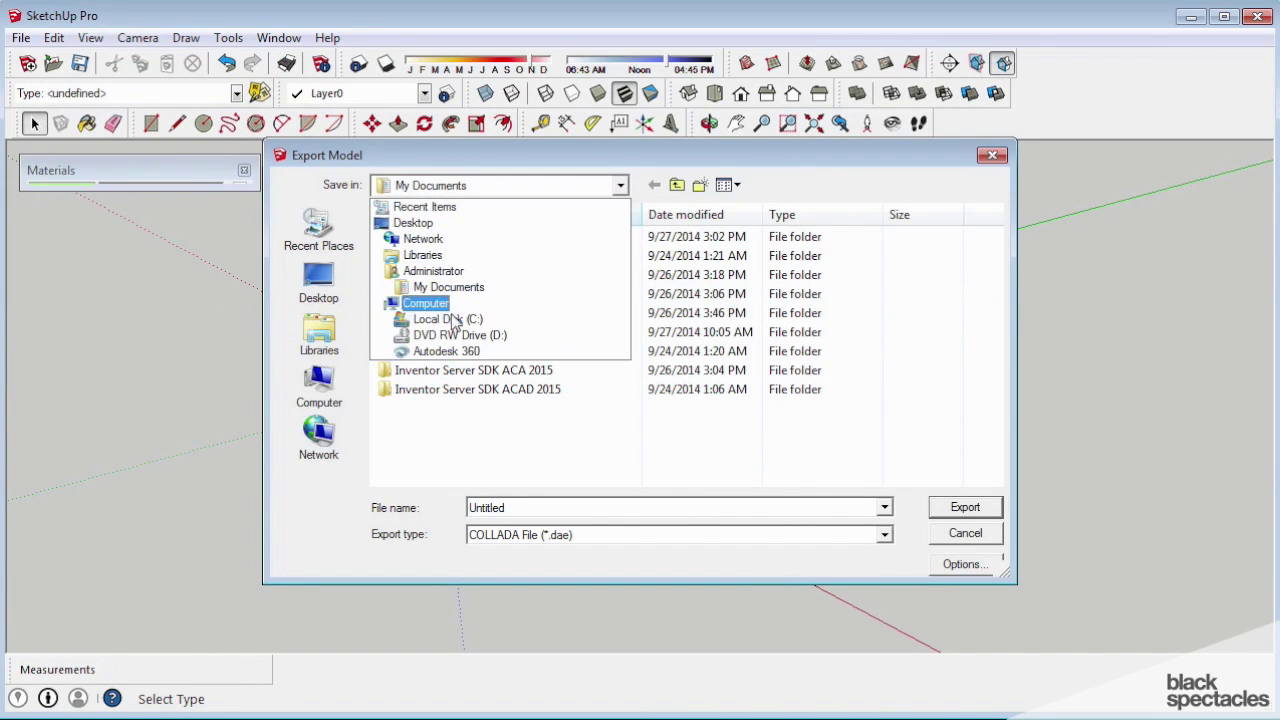
click(433, 271)
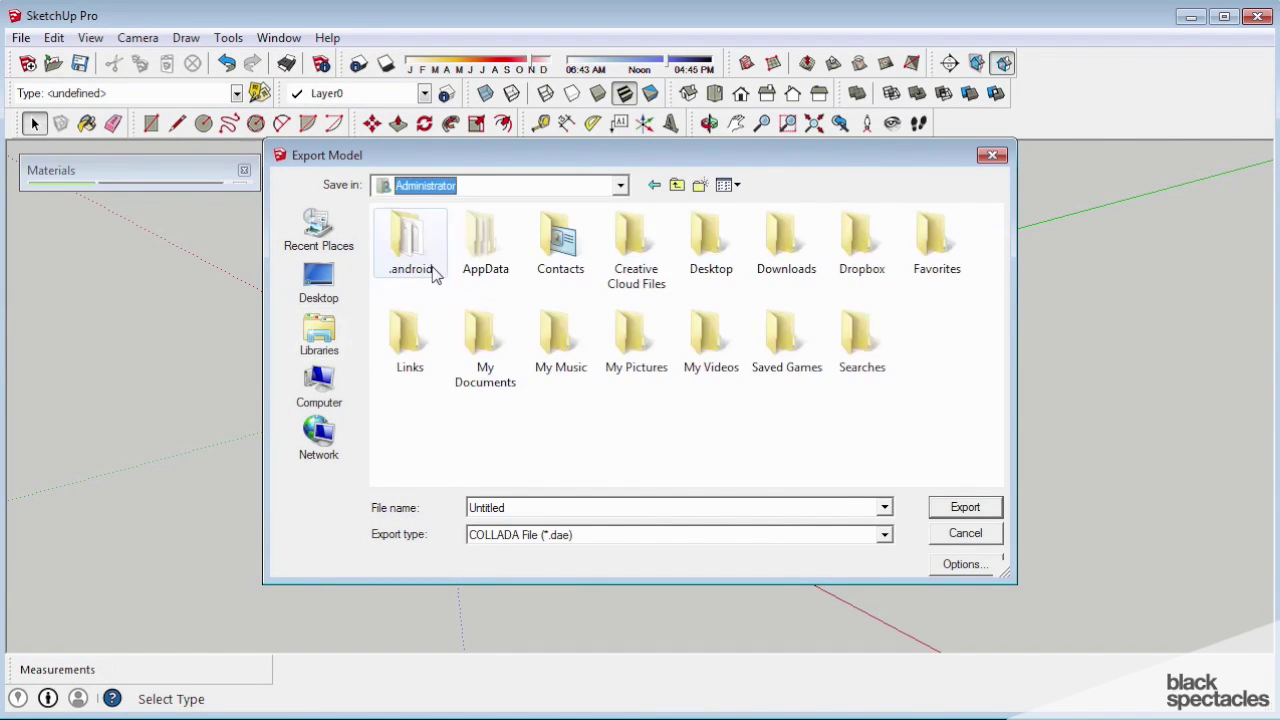
double_click(857, 248)
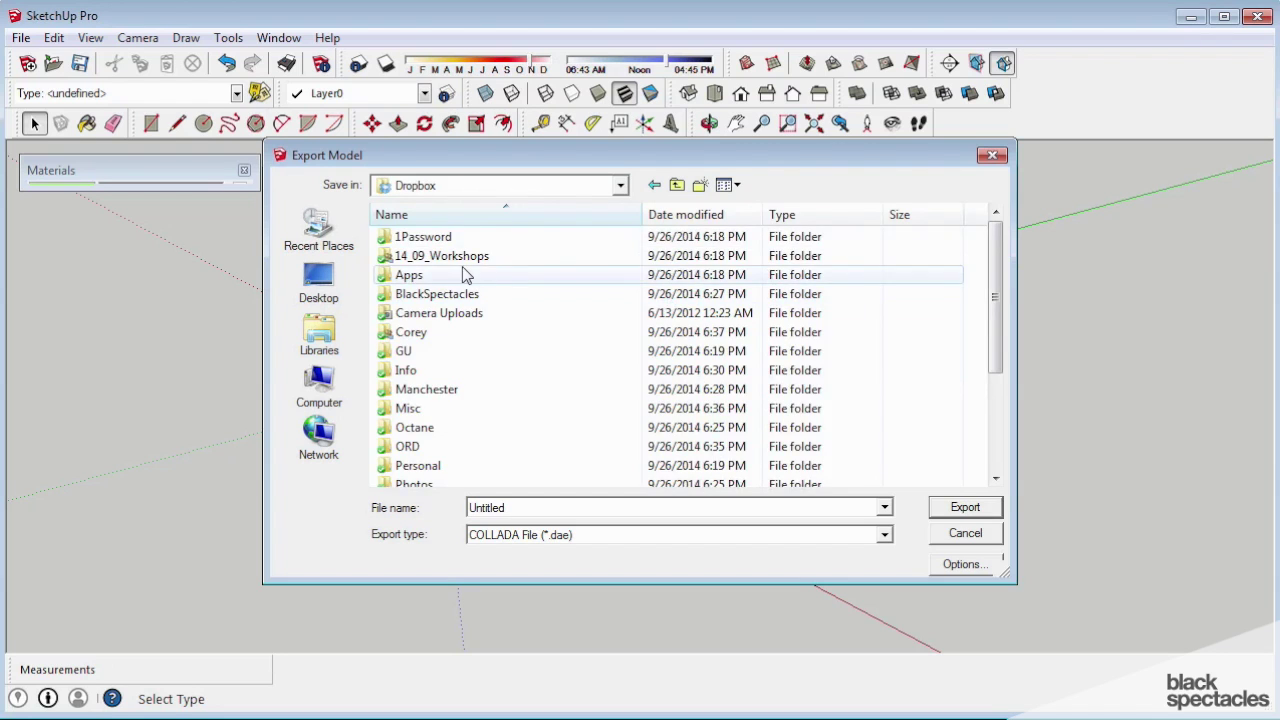
double_click(441, 256)
double_click(450, 237)
click(430, 335)
double_click(432, 333)
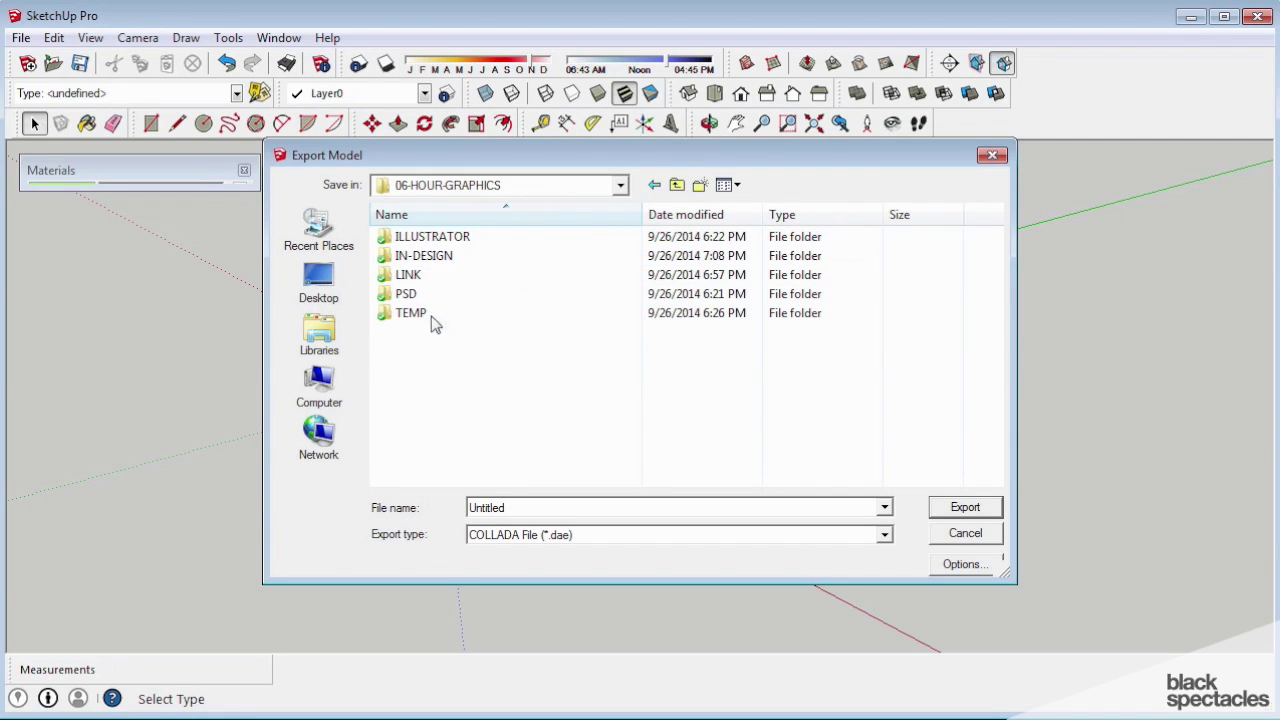
double_click(434, 276)
Set the export type to 3DS File (*.3ds) and name the file TEST-EXPORT
click(541, 532)
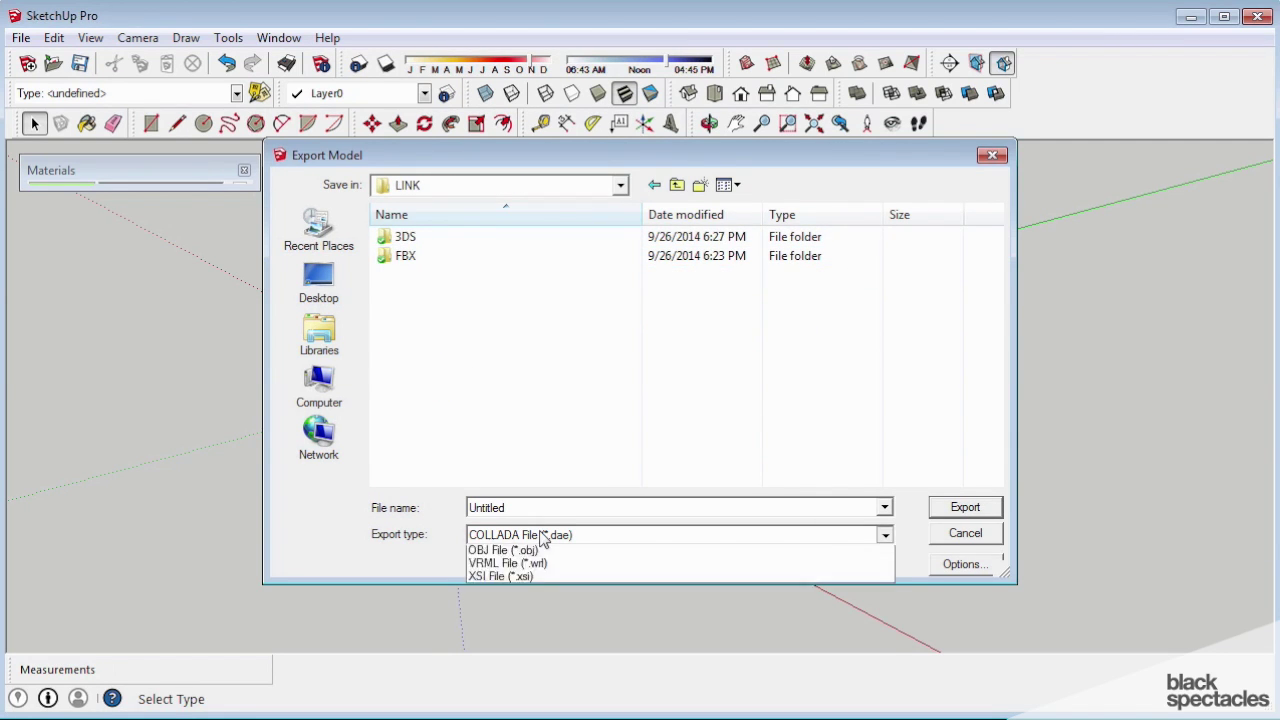
click(531, 548)
drag(537, 507, 460, 512)
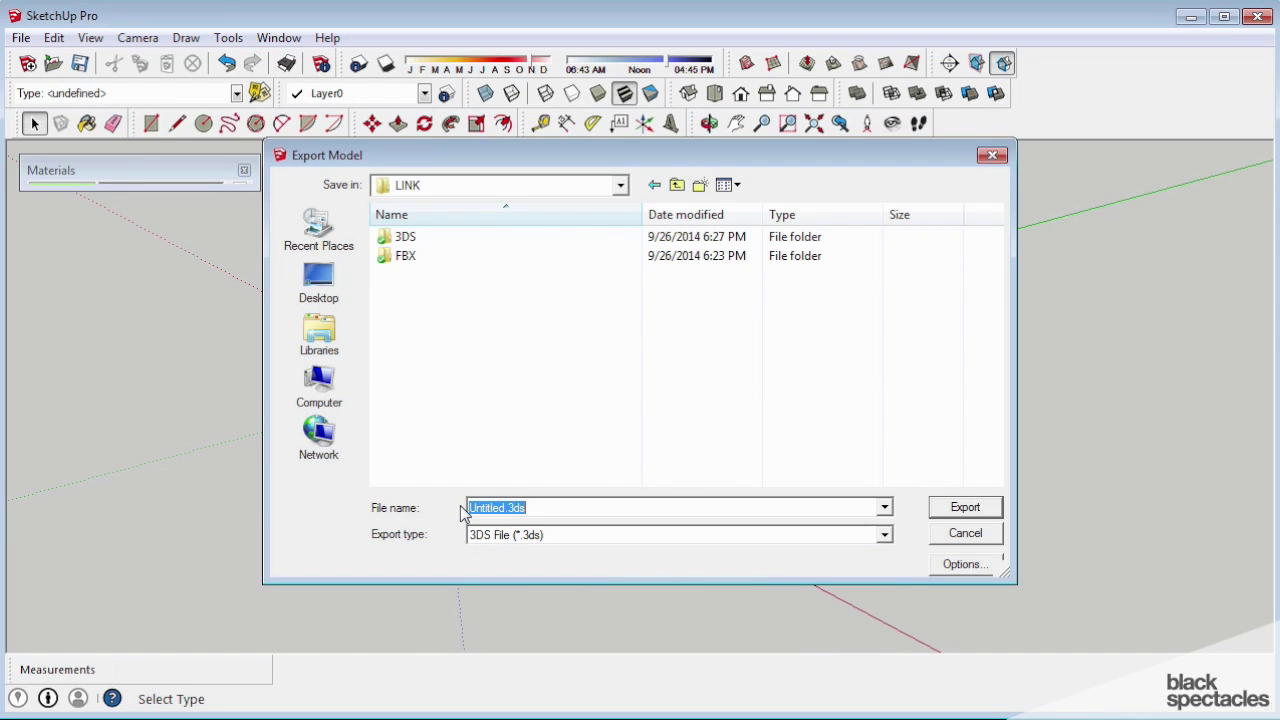
text(TES)
Set the 3DS options to Single object, no cameras from Pages and a scale in Inches, and export the model
click(965, 564)
click(654, 181)
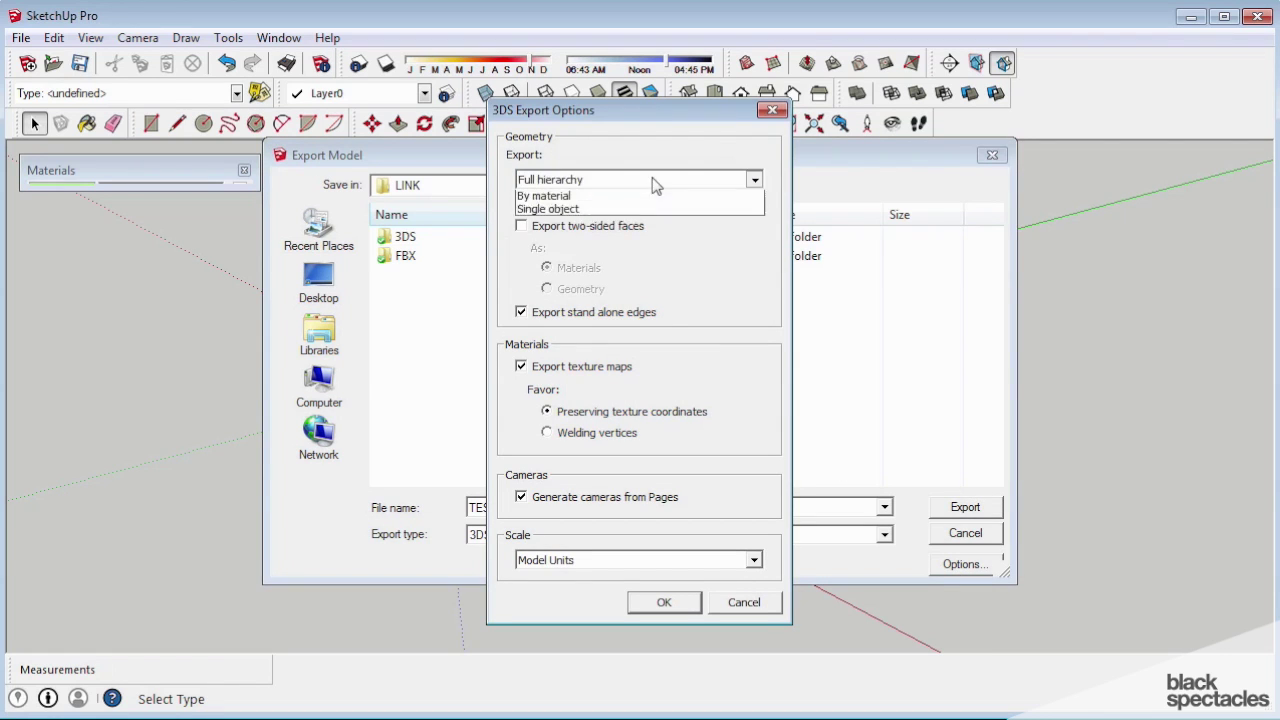
click(611, 238)
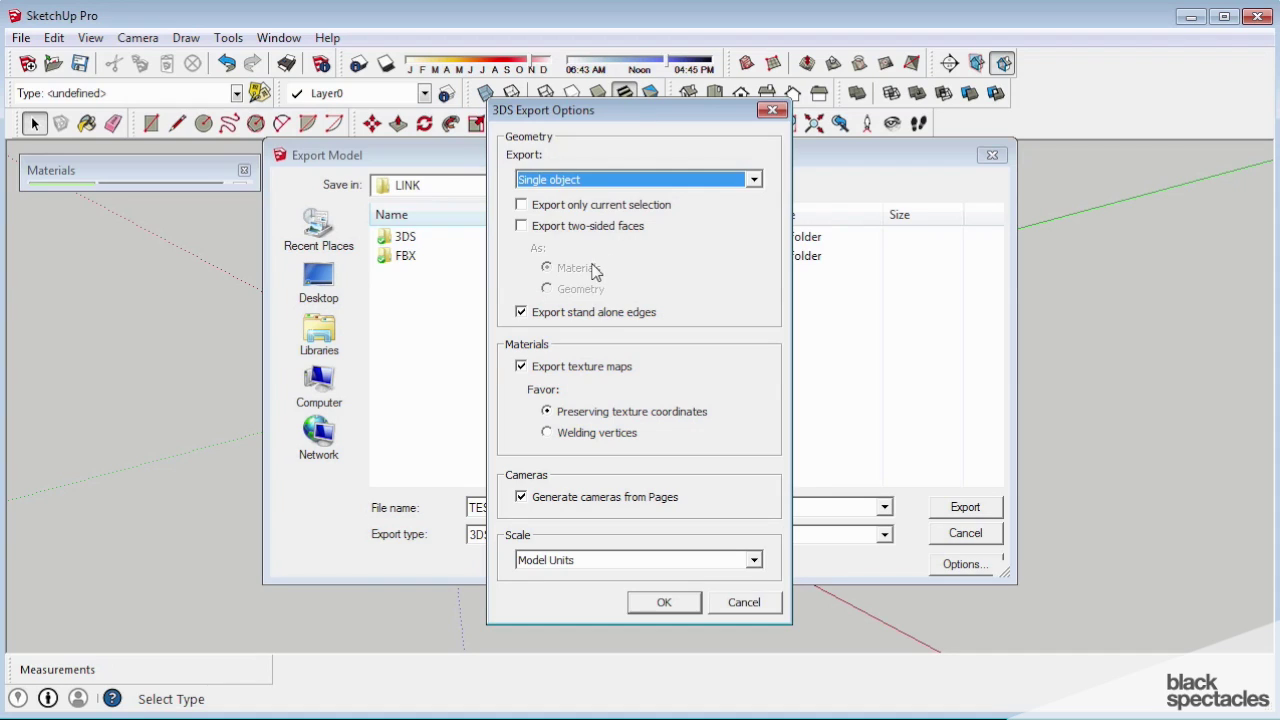
click(565, 316)
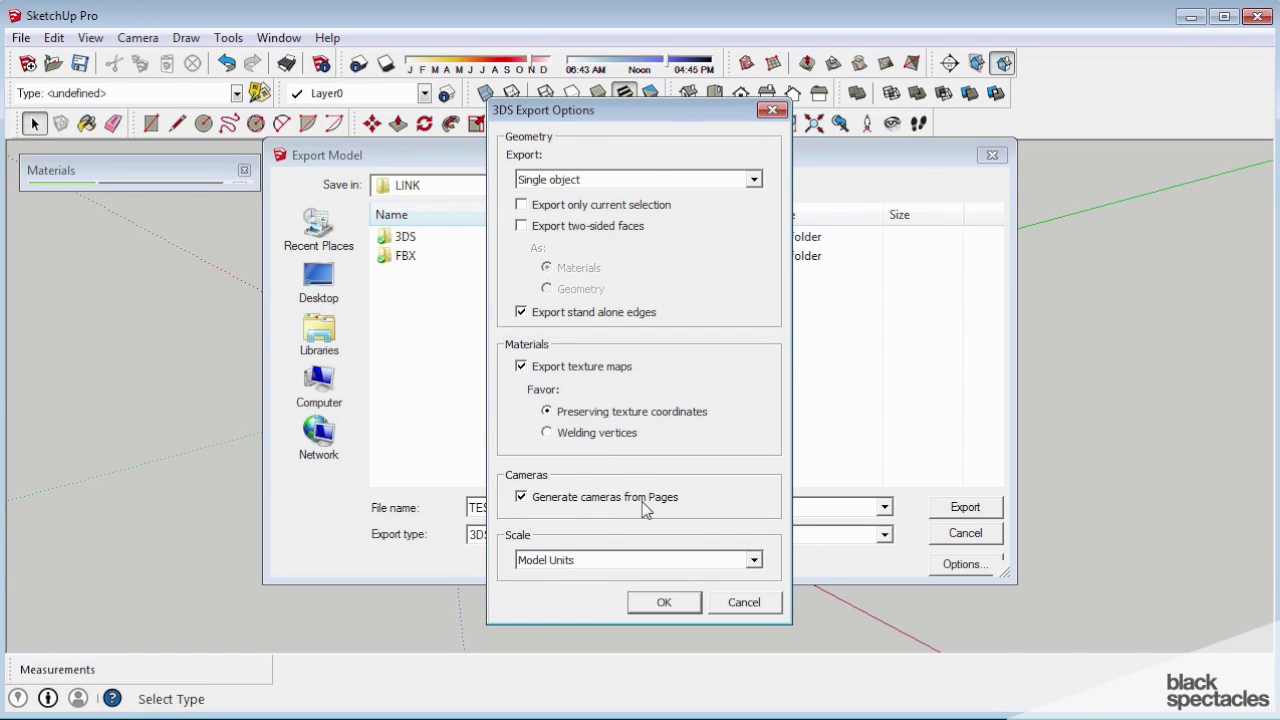
click(660, 560)
click(650, 591)
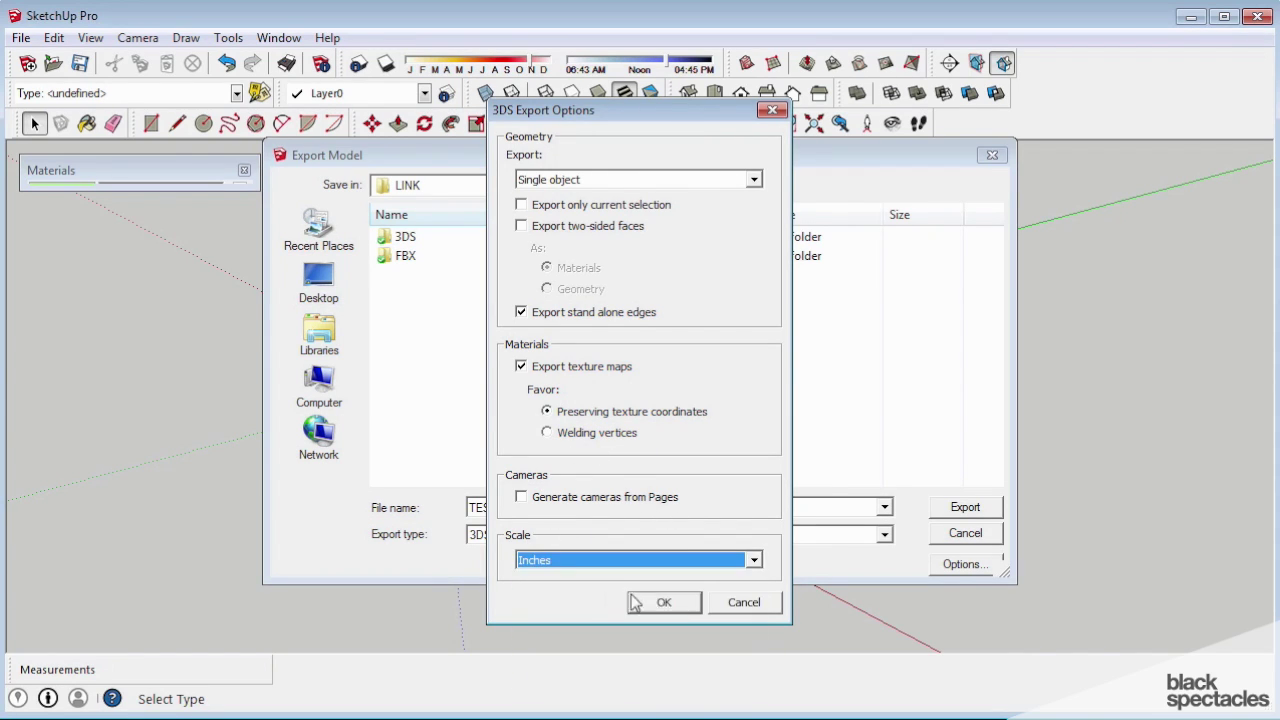
click(664, 603)
click(966, 510)
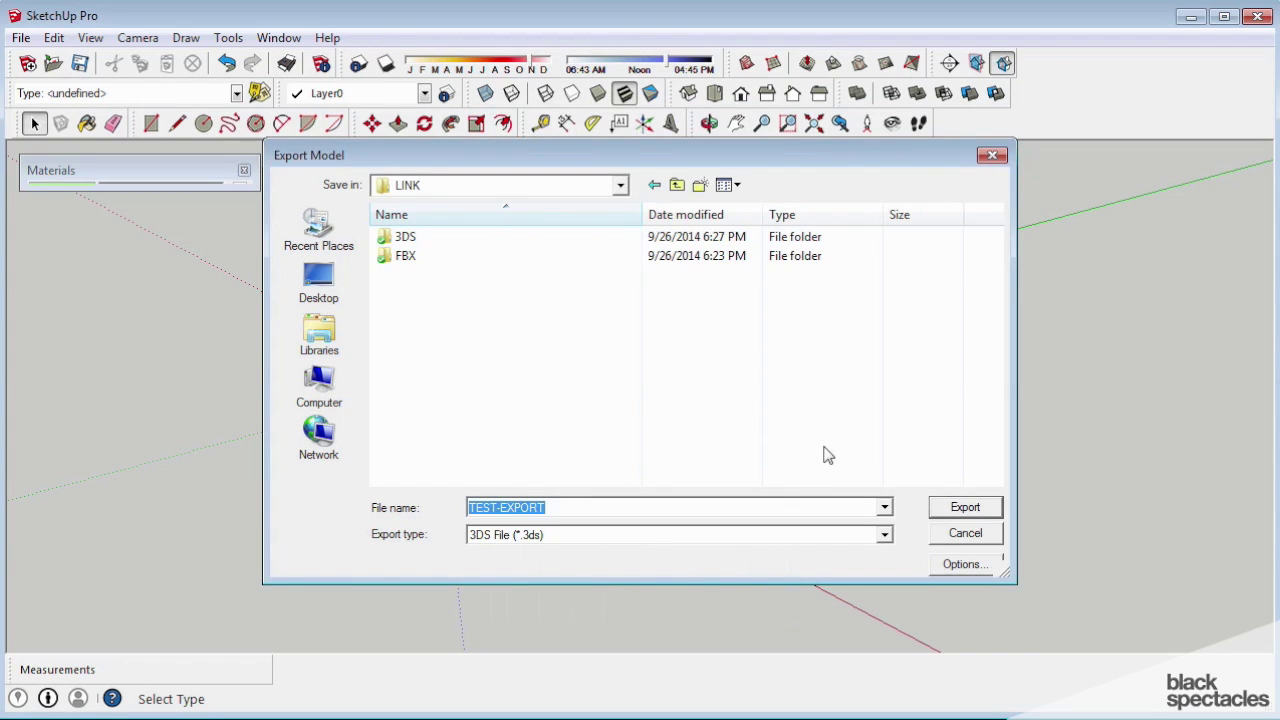
click(747, 520)
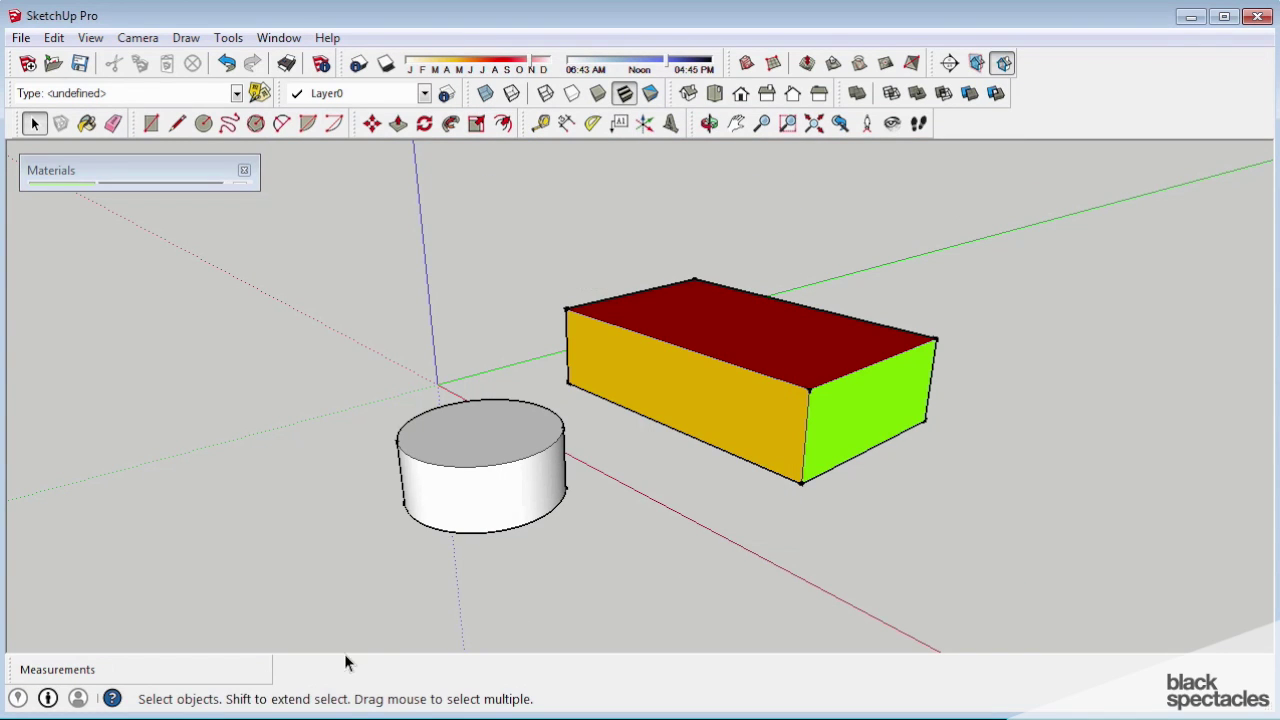
Launch 3ds Max Design 2015 and start a file import
key(super)
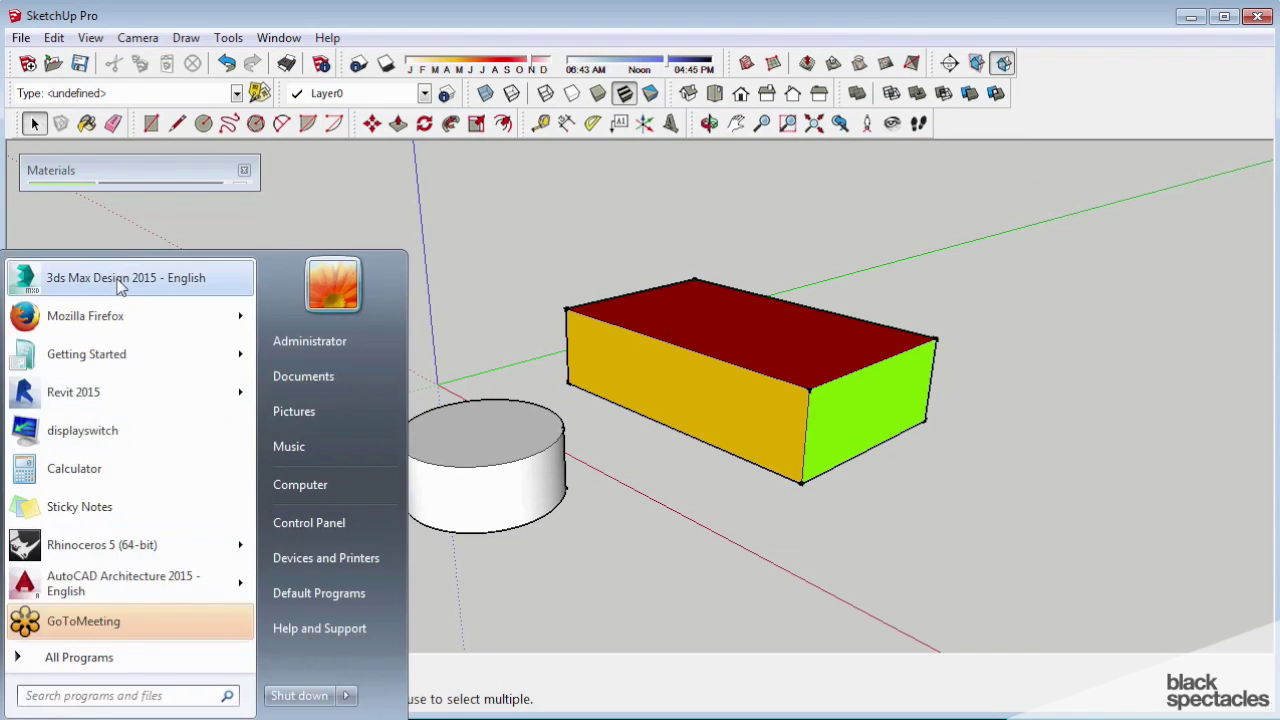
click(120, 280)
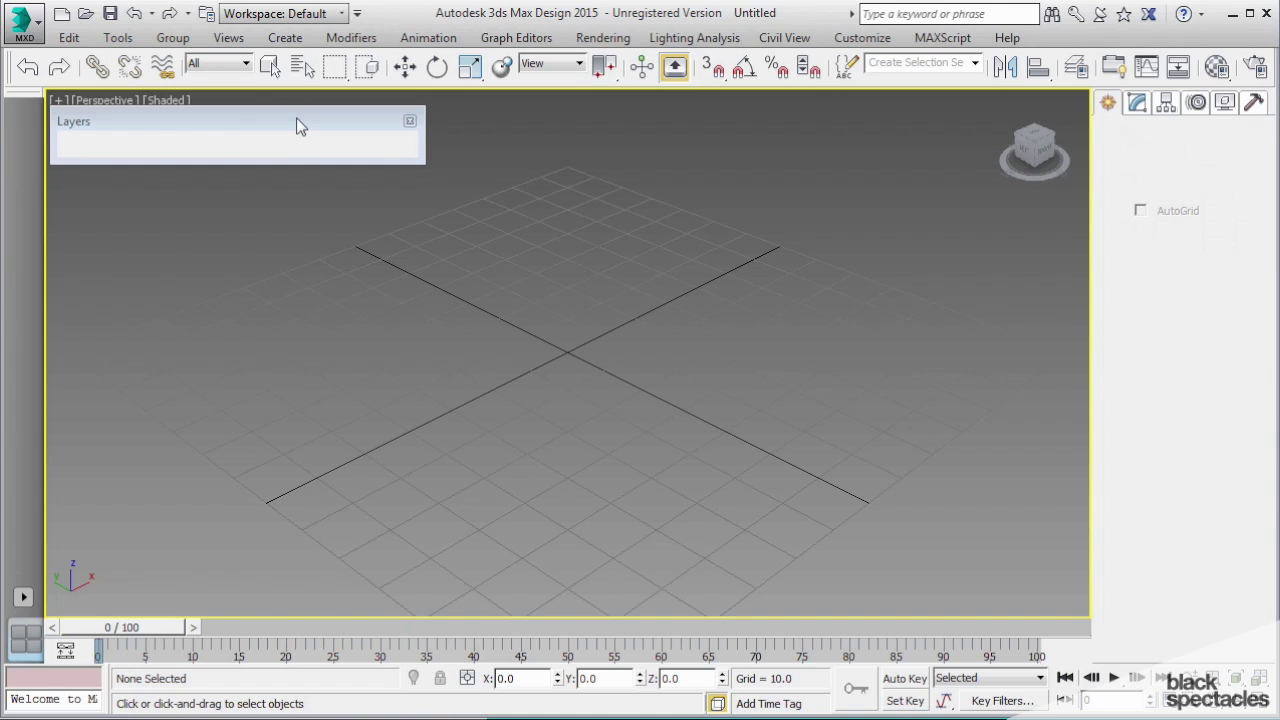
click(24, 26)
click(58, 290)
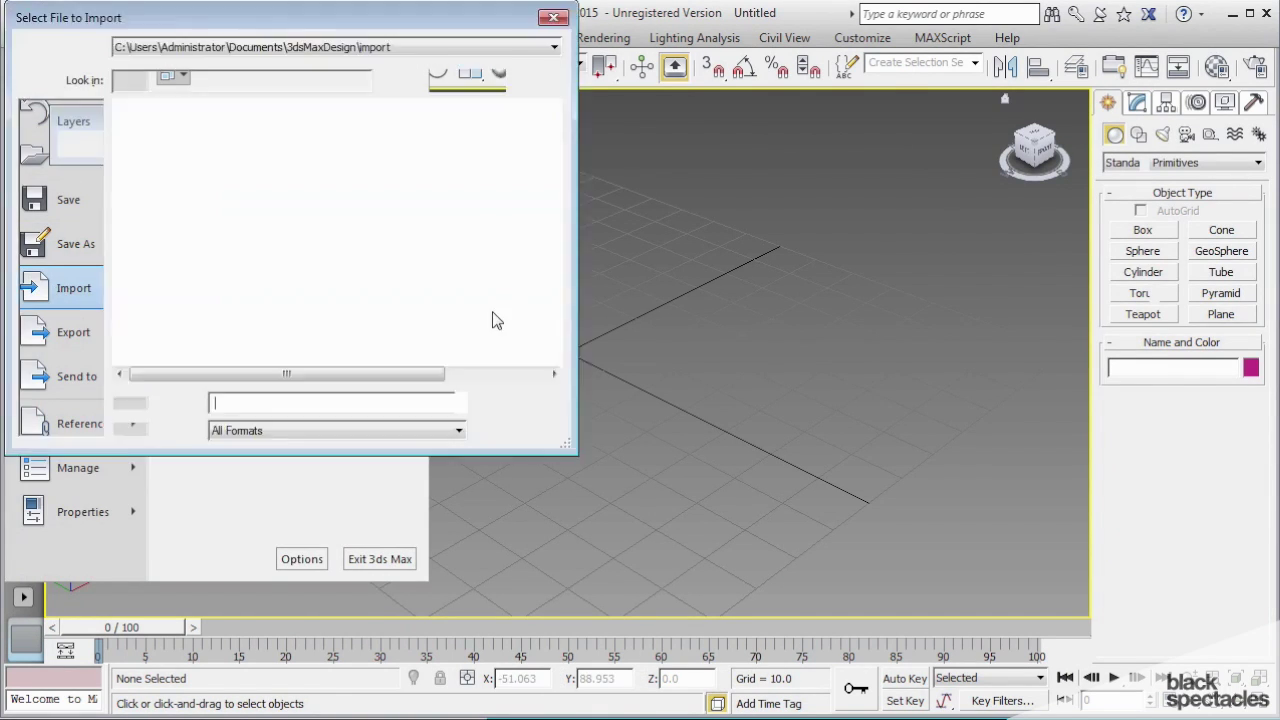
Browse to Dropbox > 14_09_Workshops > Architecture Software Crash Course > 06-HOUR-GRAPHICS > LINK for the file to import
click(342, 158)
click(300, 243)
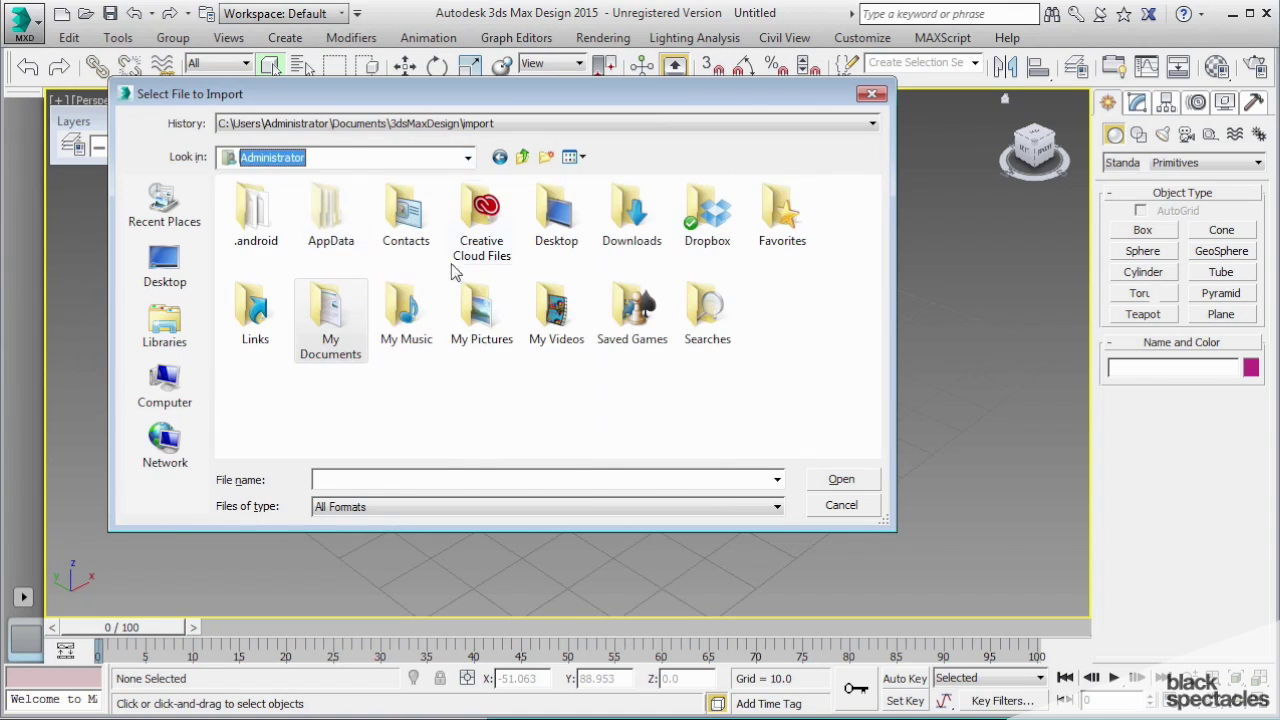
double_click(704, 226)
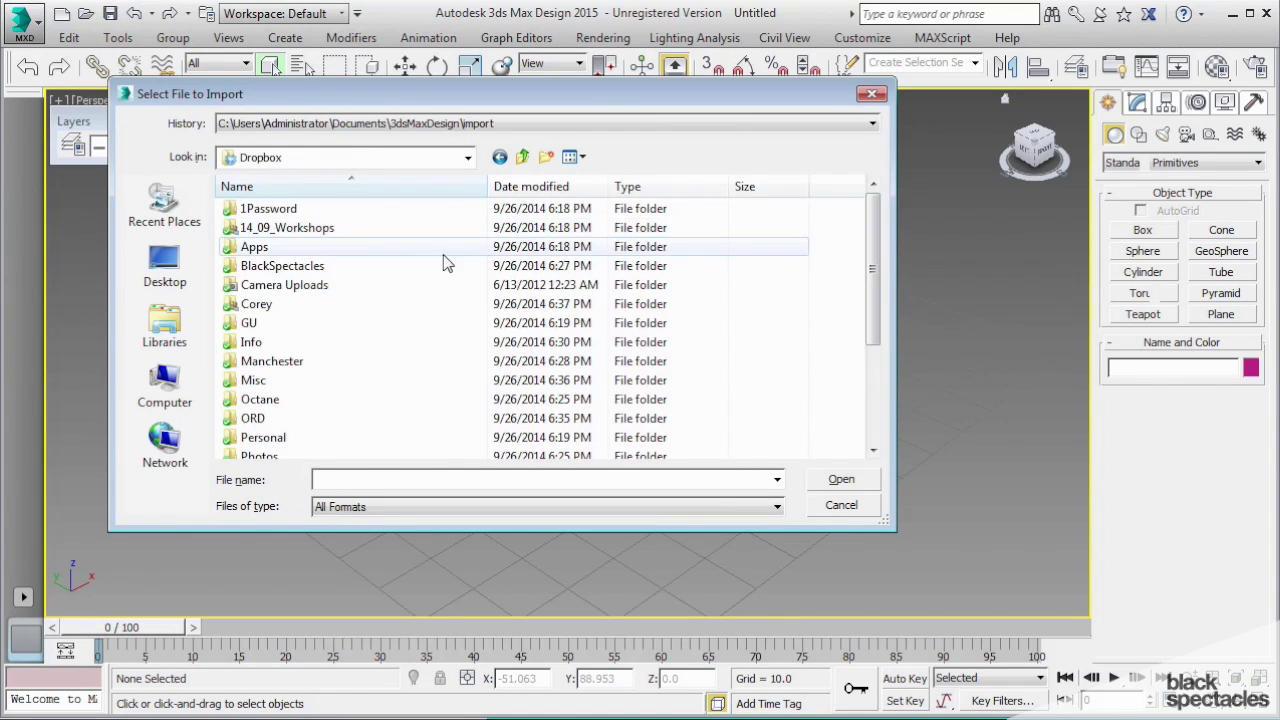
double_click(300, 228)
double_click(306, 210)
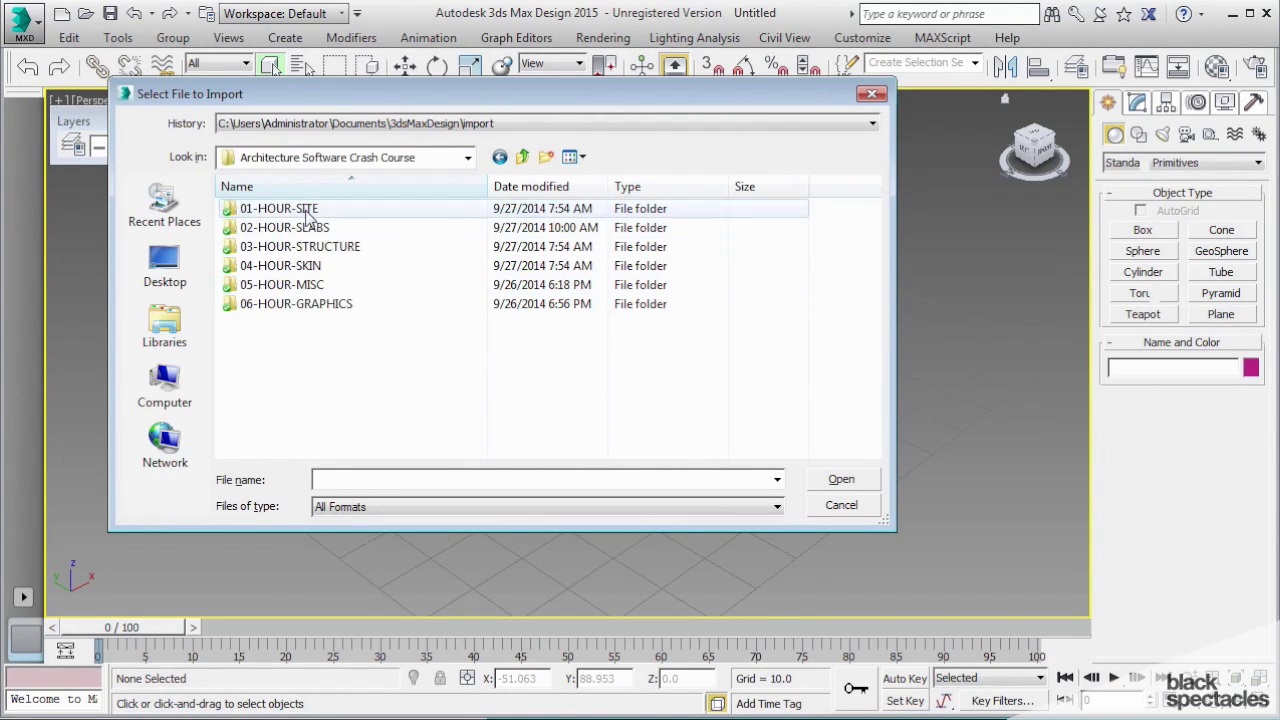
double_click(280, 303)
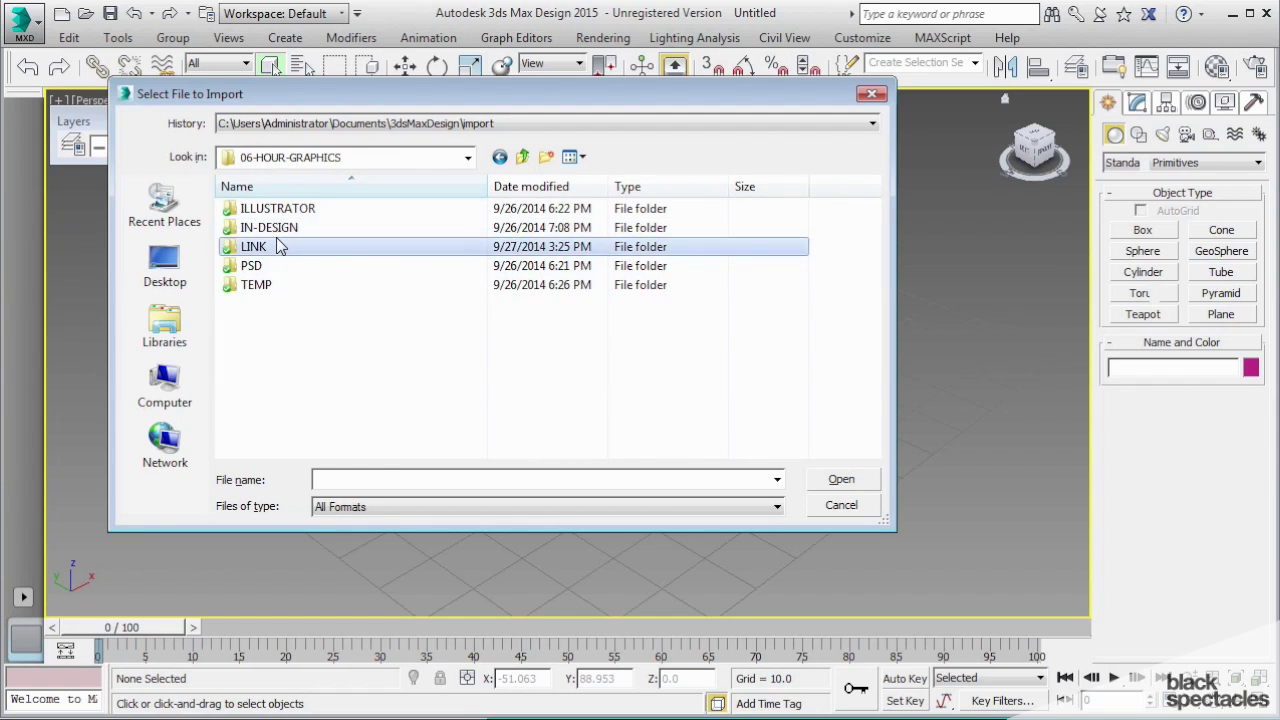
double_click(305, 247)
Import the TEST-EXPORT 3DS file, merging its objects with the current scene and converting units
click(300, 265)
click(845, 483)
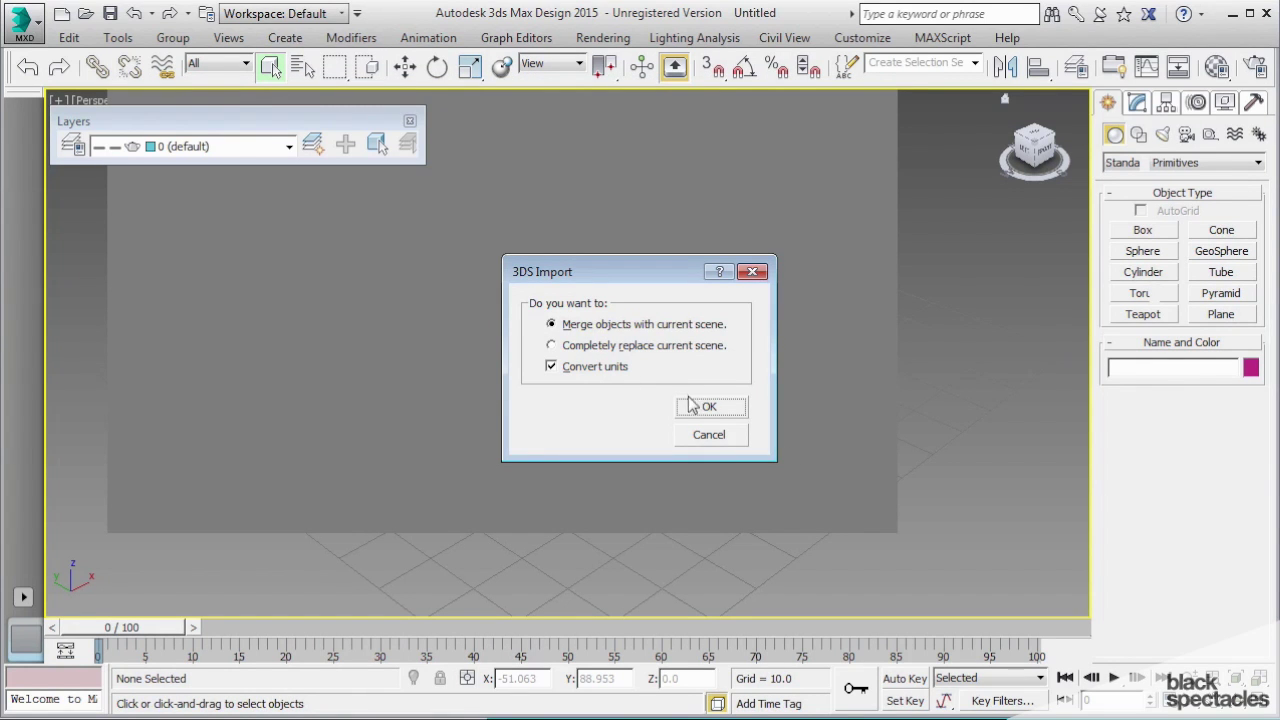
click(721, 413)
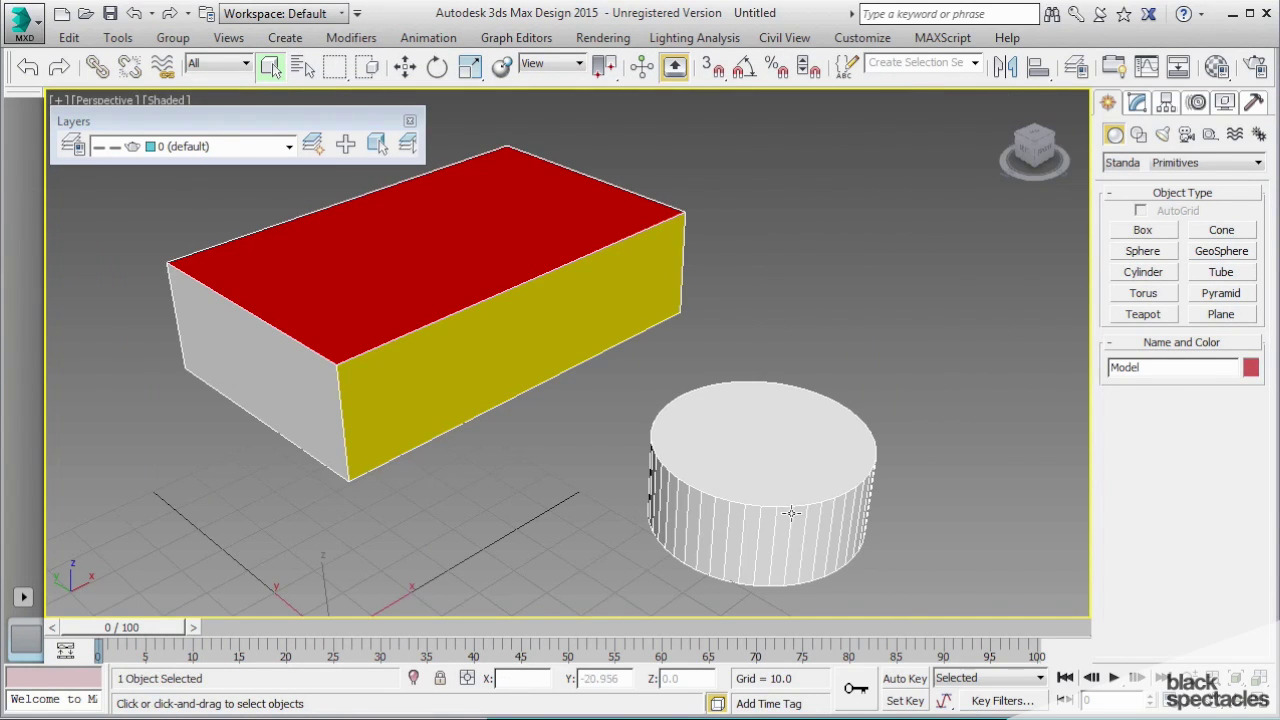